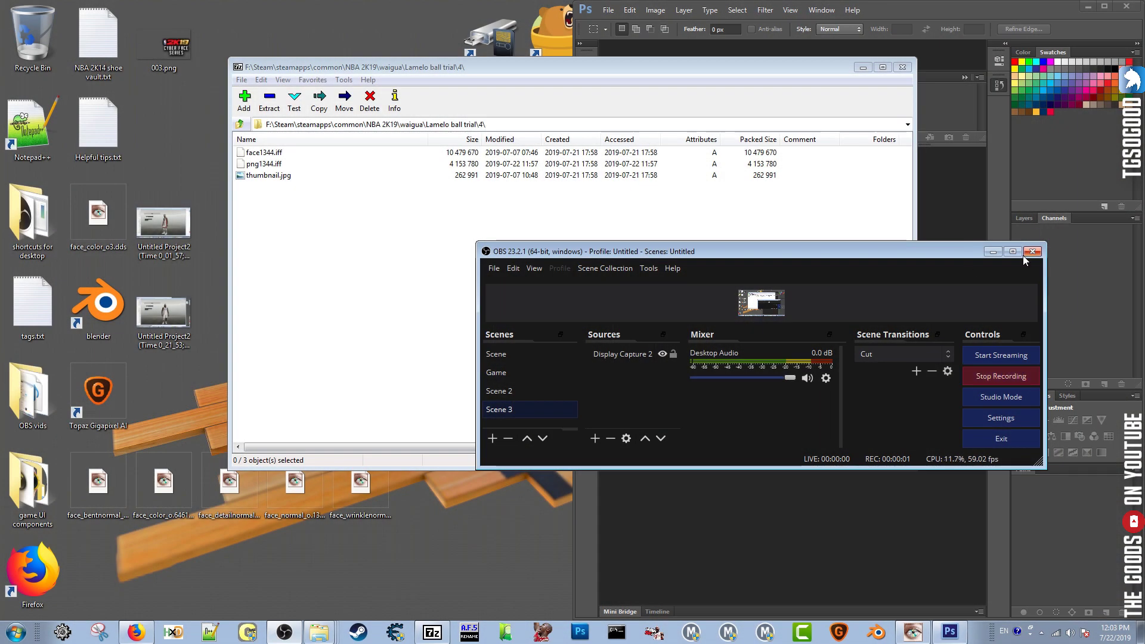
Minimize the OBS window to reveal face1344.iff in the Lamelo ball trial\4 folder
click(1000, 252)
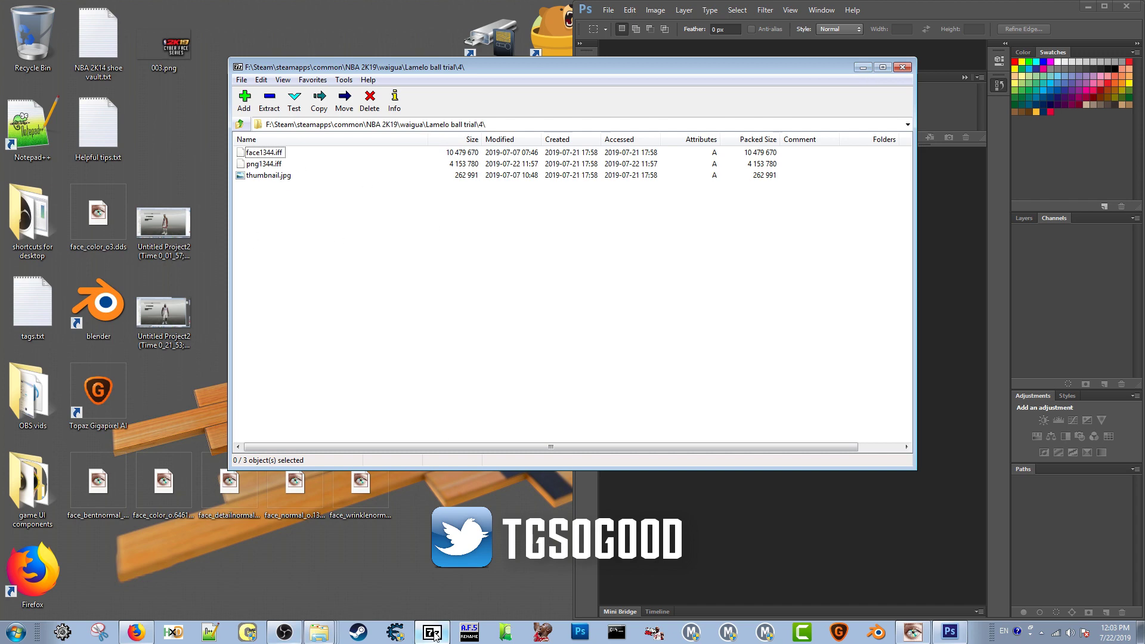
Open face1344.iff, browse its face DDS and TXTR entries, and preview face_bentnormal_o DDS in WTV
double_click(265, 155)
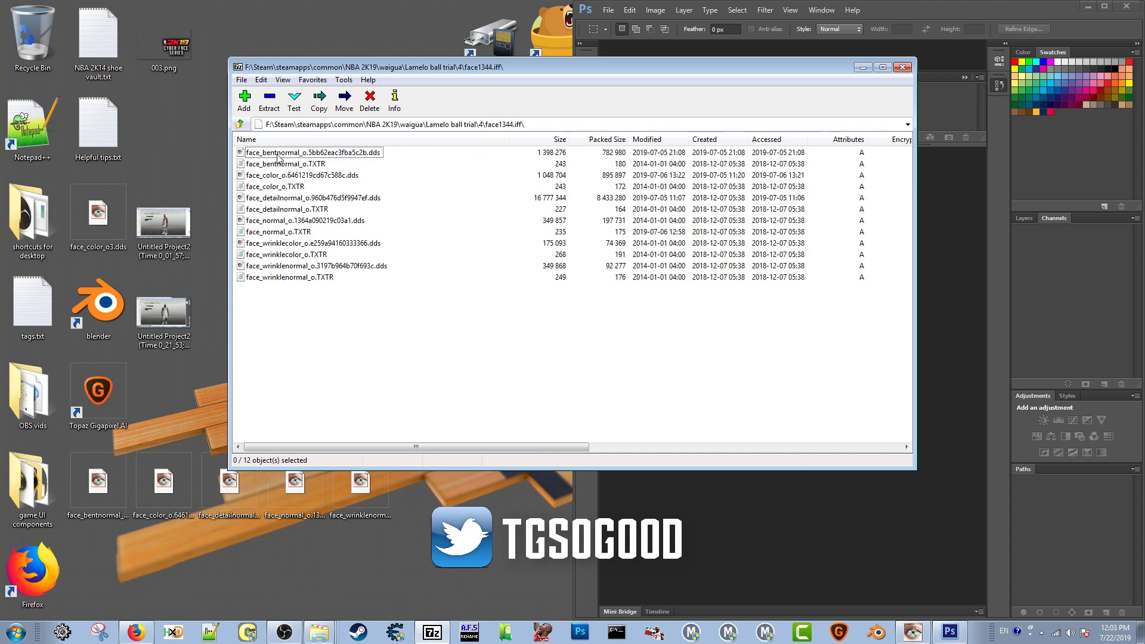
click(291, 156)
click(301, 176)
click(316, 198)
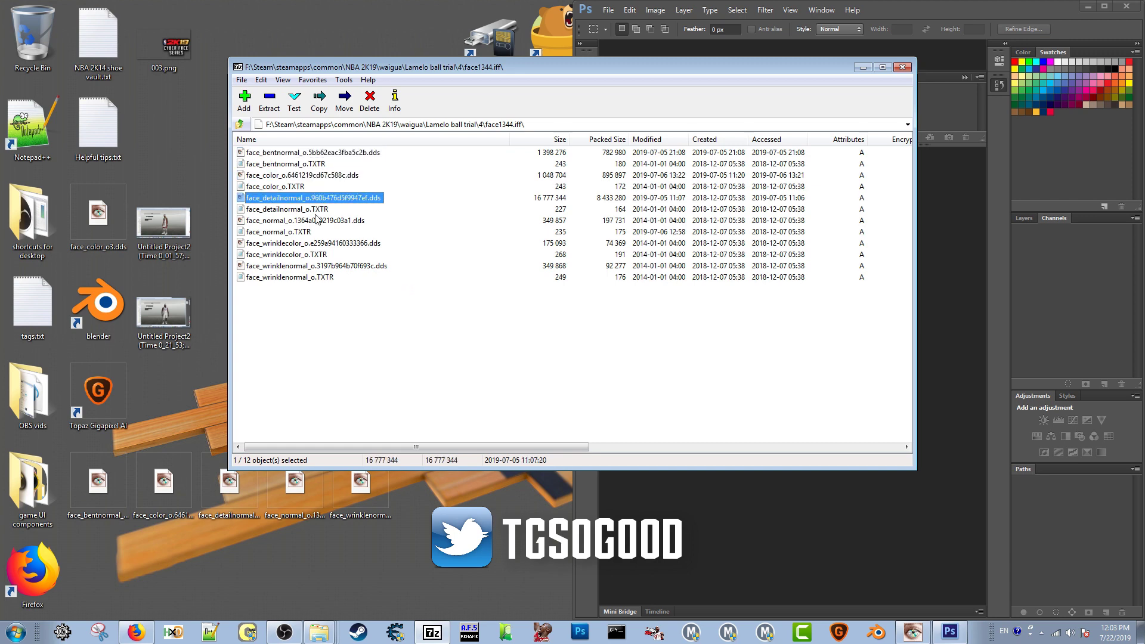
click(317, 221)
click(314, 244)
click(310, 266)
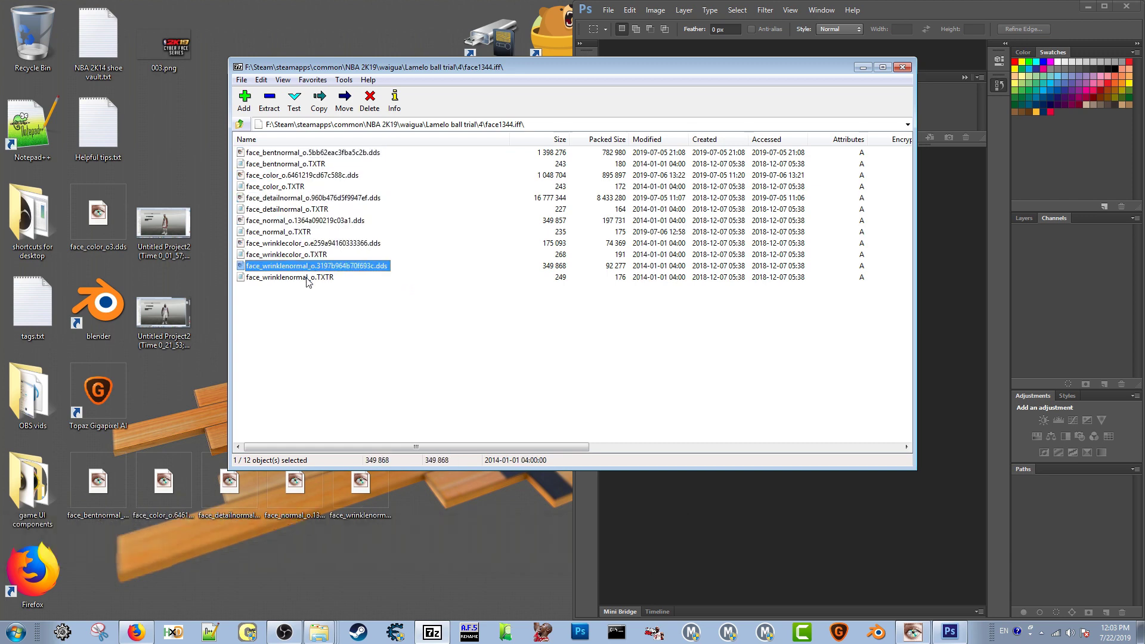
click(310, 277)
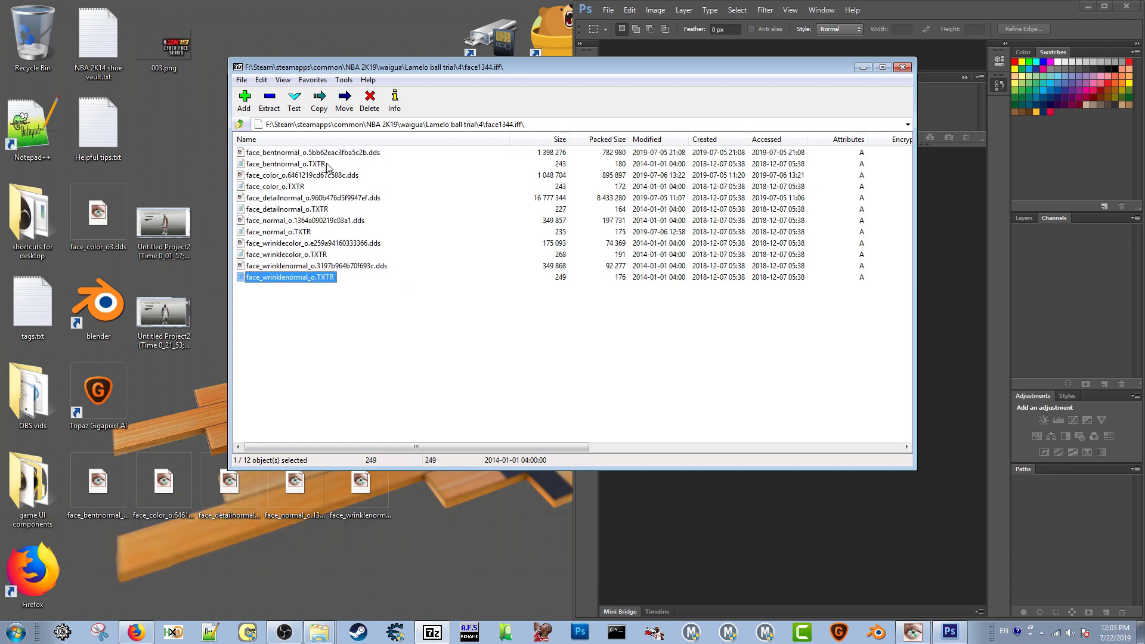
click(372, 156)
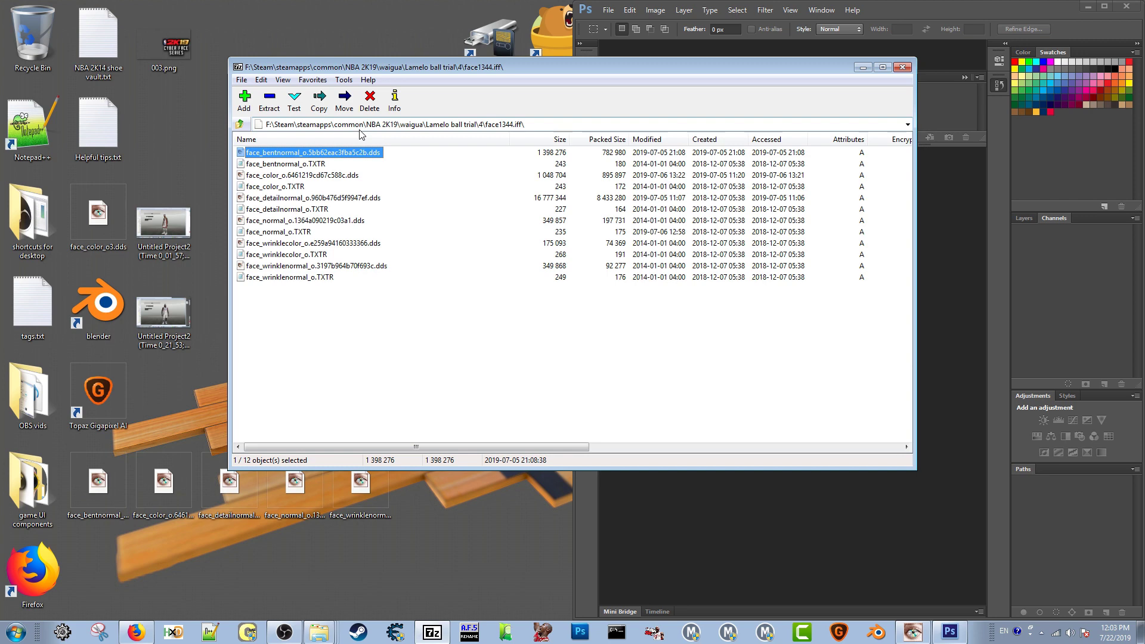
double_click(368, 152)
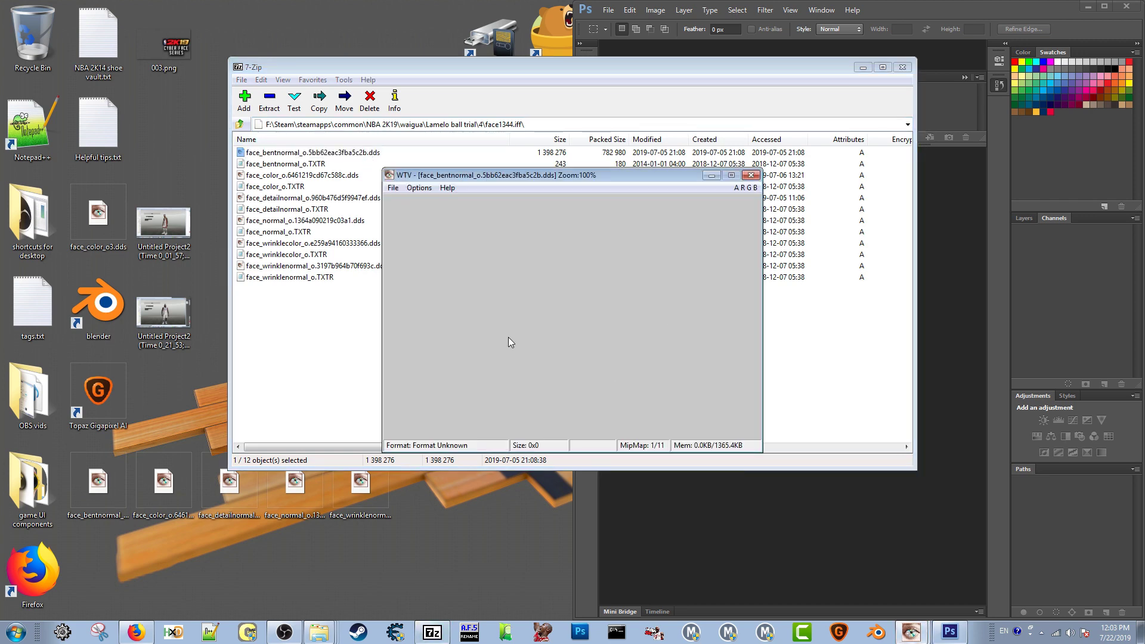
Close the empty WTV bentnormal preview and select face_bentnormal_o.TXTR in the 7-Zip list
click(751, 175)
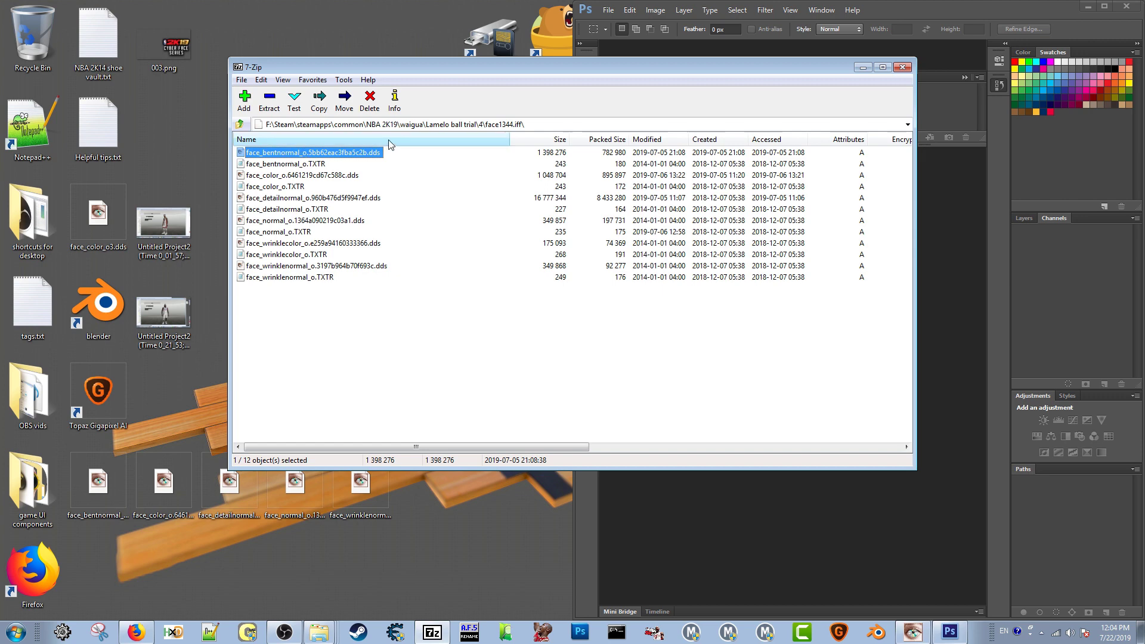
click(253, 165)
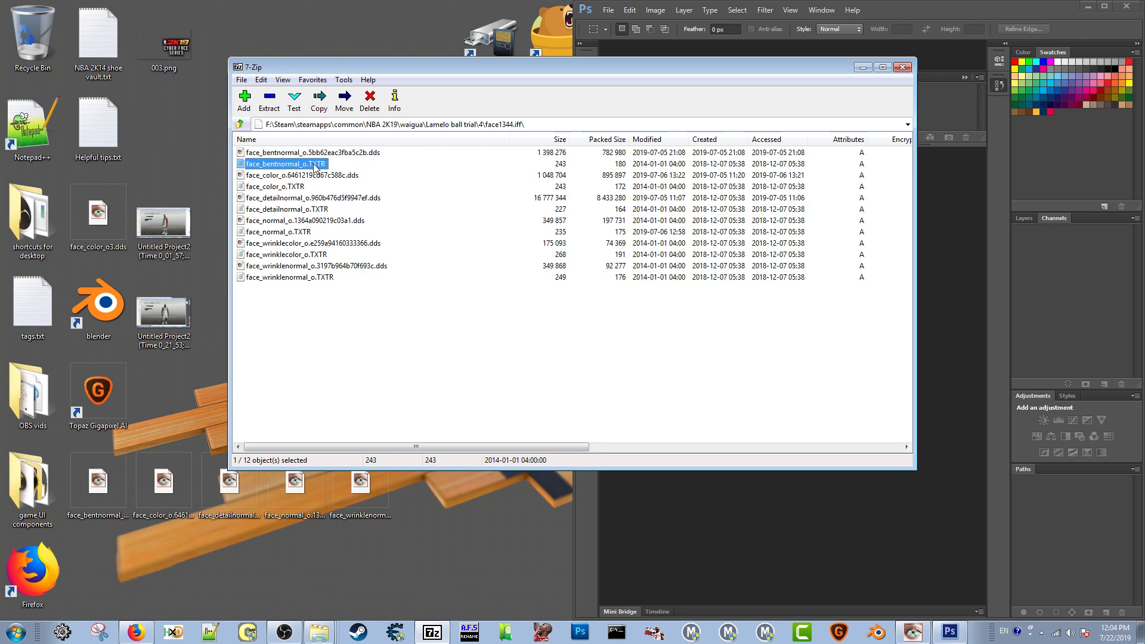
click(301, 162)
double_click(242, 165)
drag(538, 189, 173, 133)
click(410, 200)
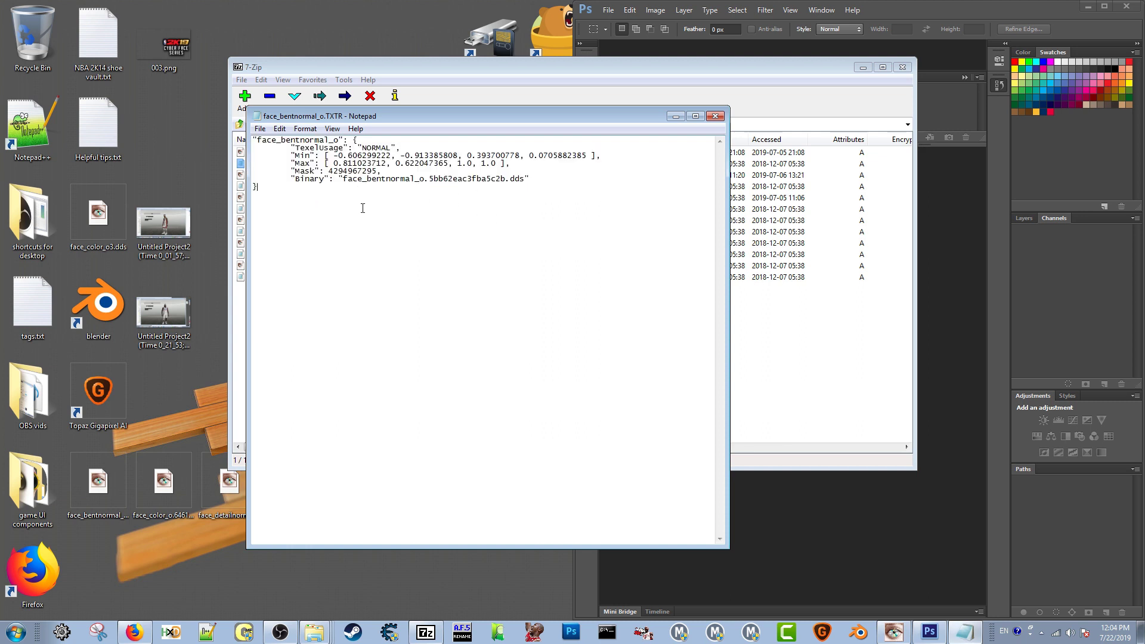
drag(451, 213, 190, 125)
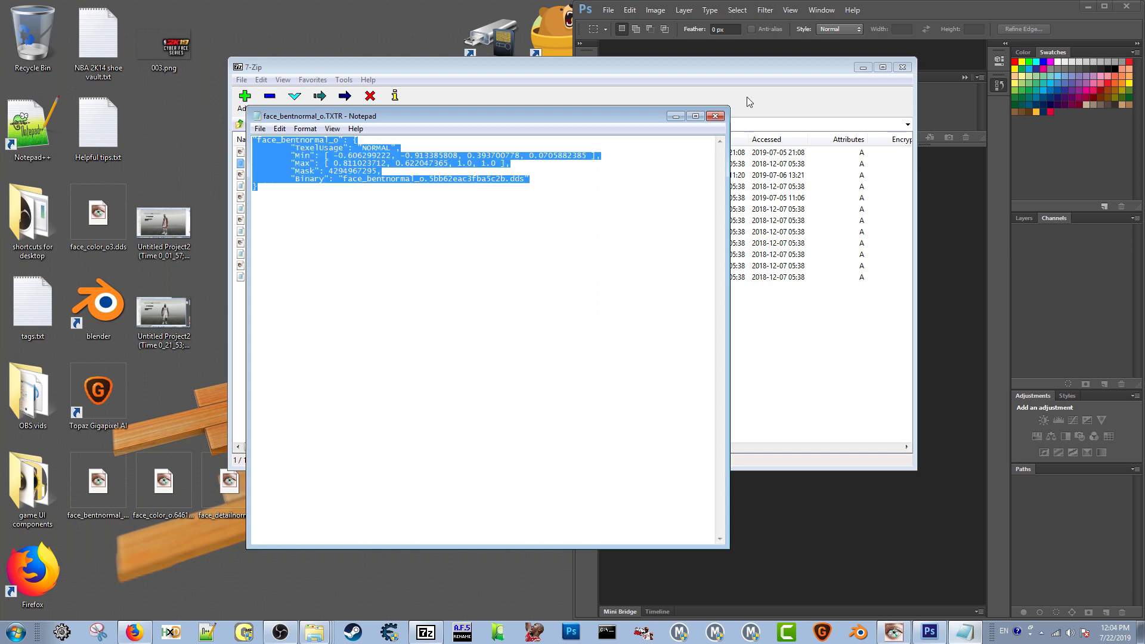
click(715, 116)
click(331, 153)
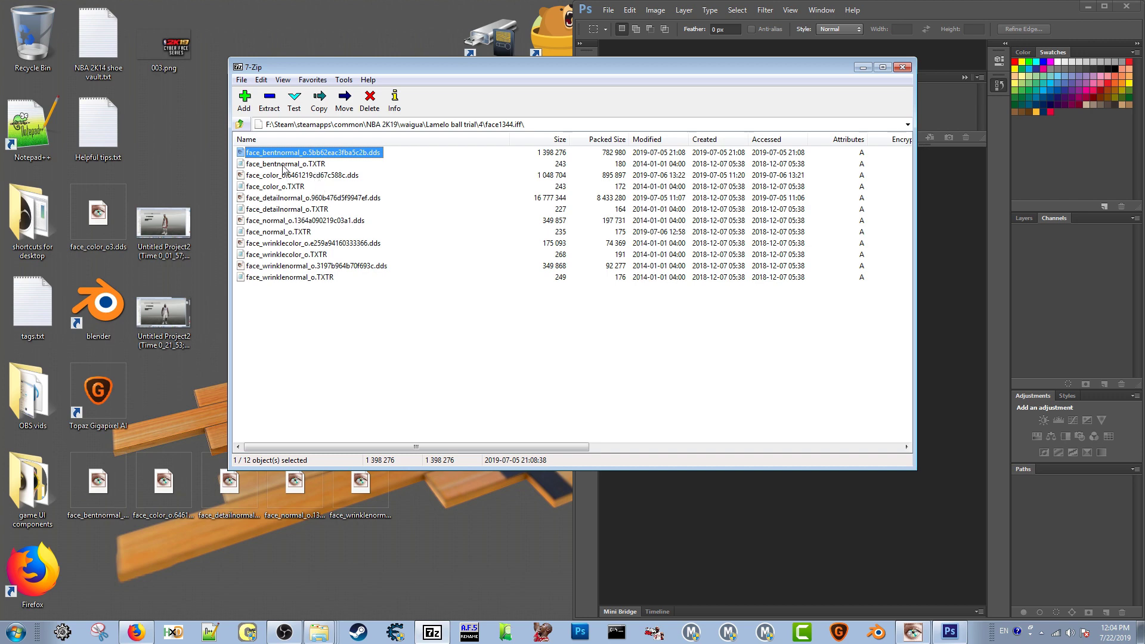
click(283, 165)
double_click(287, 186)
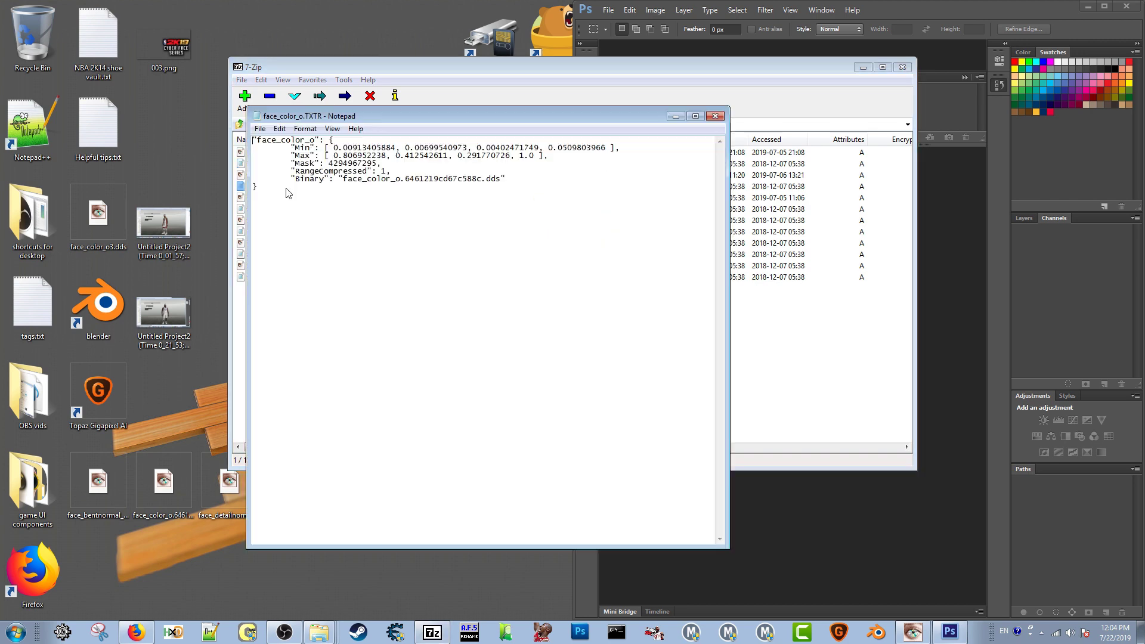
drag(492, 199, 253, 140)
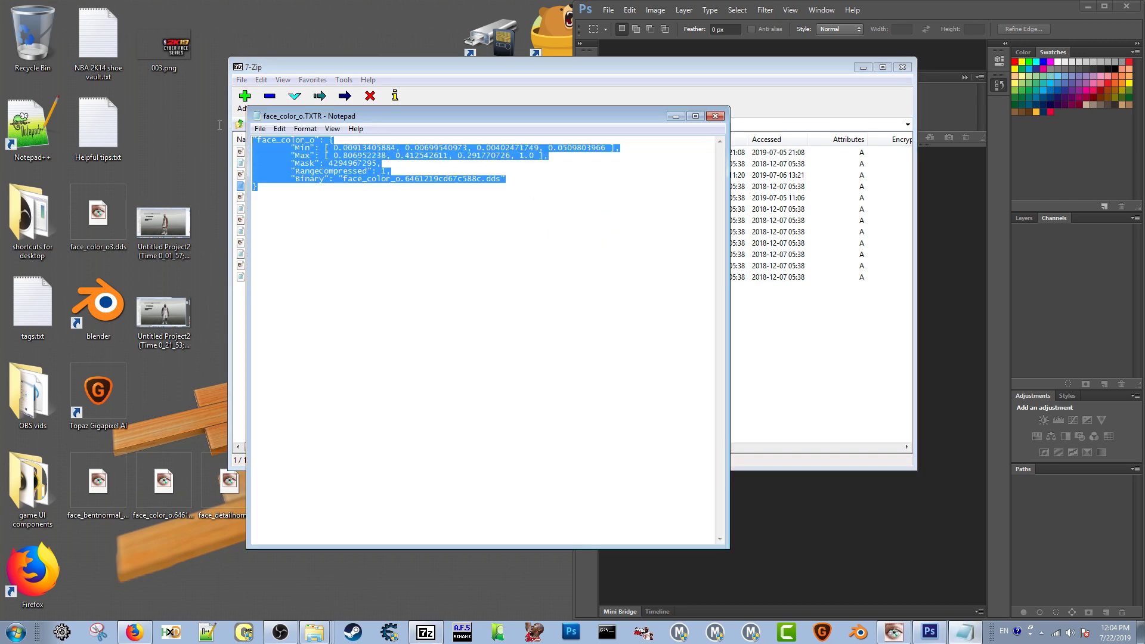
click(442, 243)
click(714, 117)
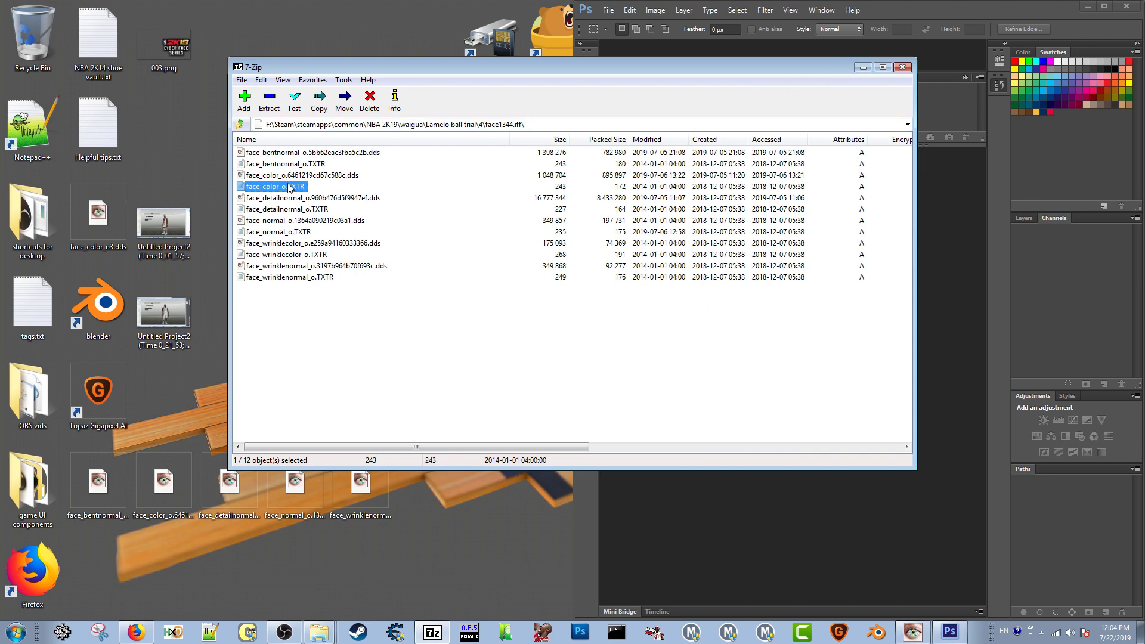
click(314, 175)
click(330, 153)
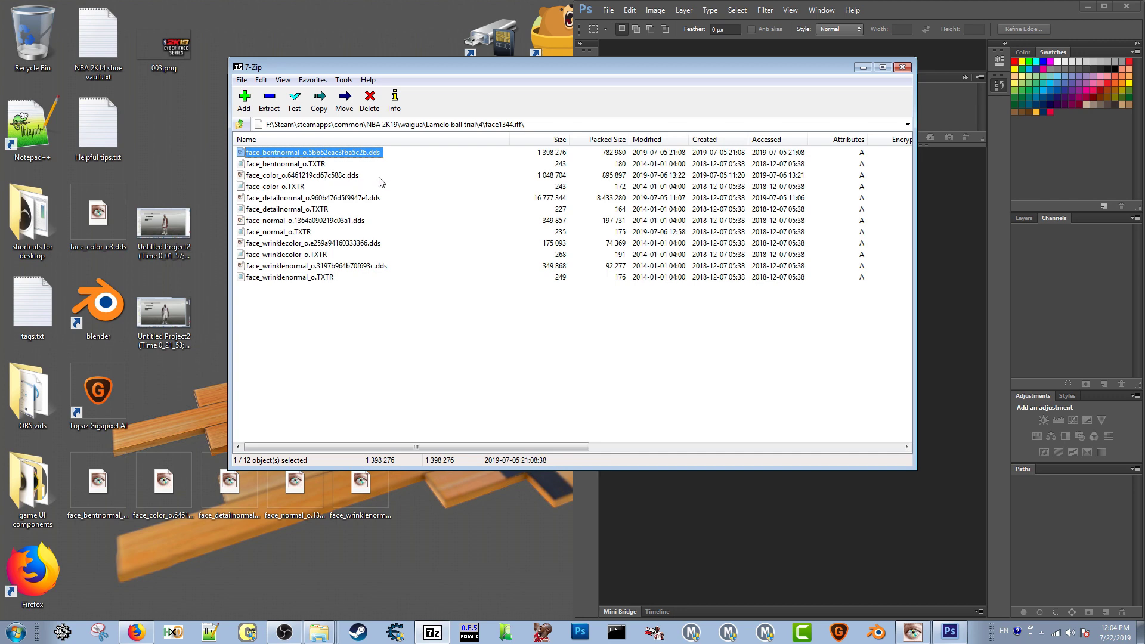
Extract face_wrinklecolor_o.e259a94160333366.dds from the archive onto the desktop
click(292, 200)
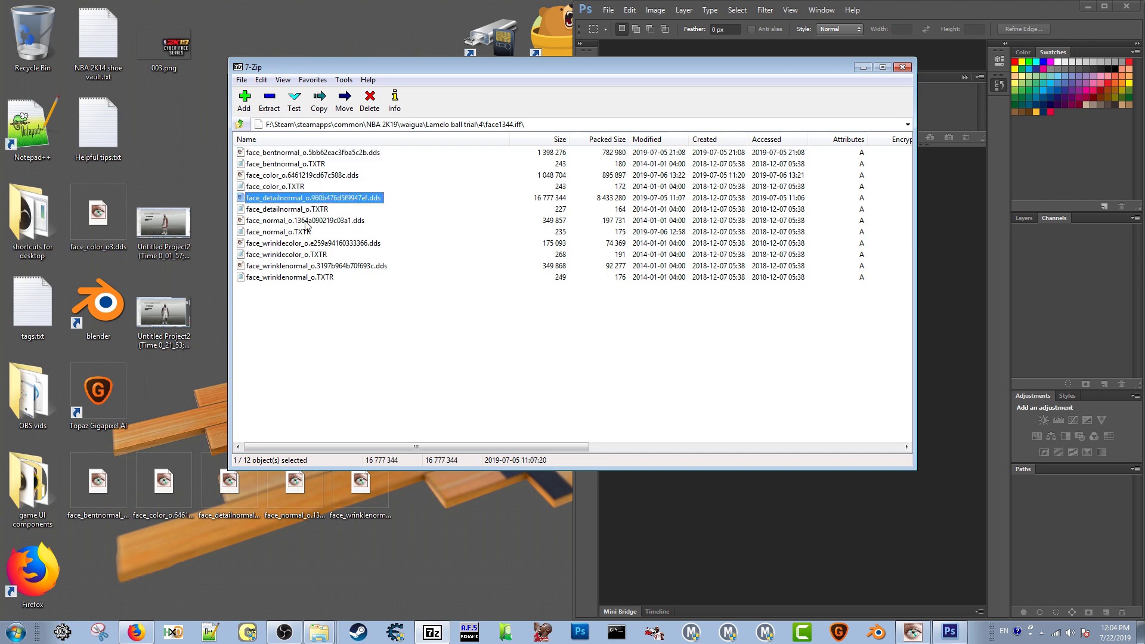
click(290, 223)
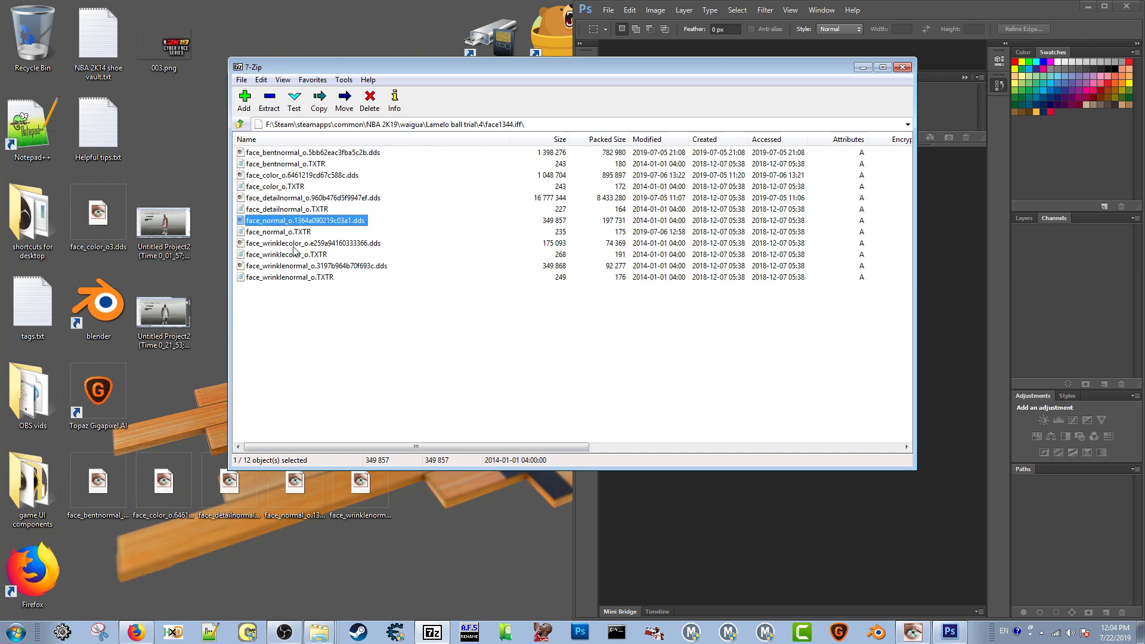
click(268, 246)
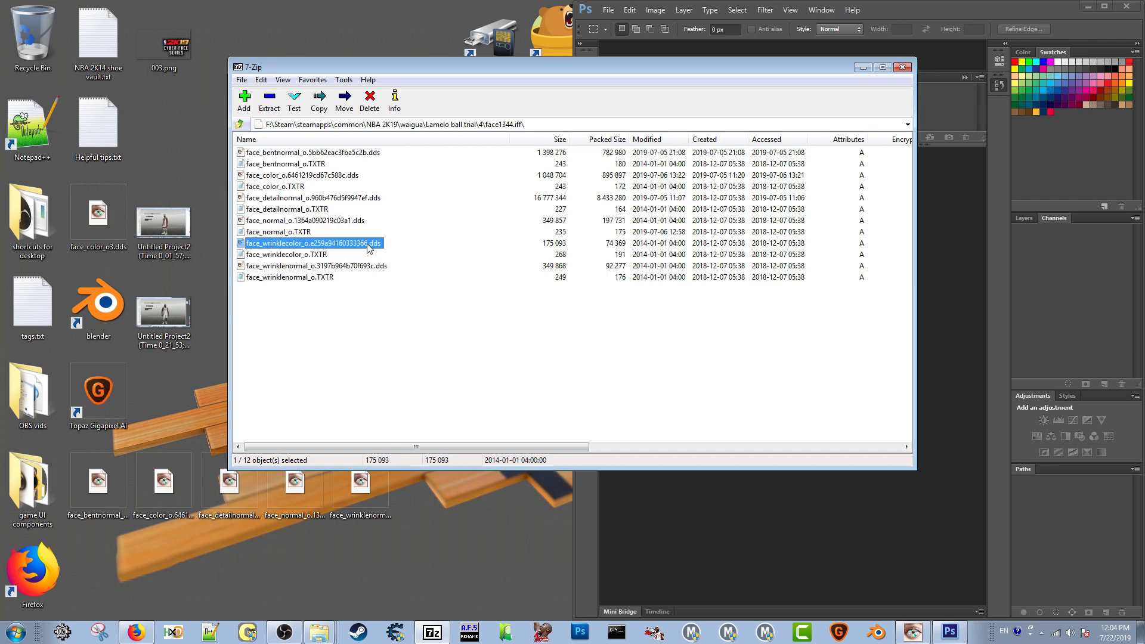
click(286, 267)
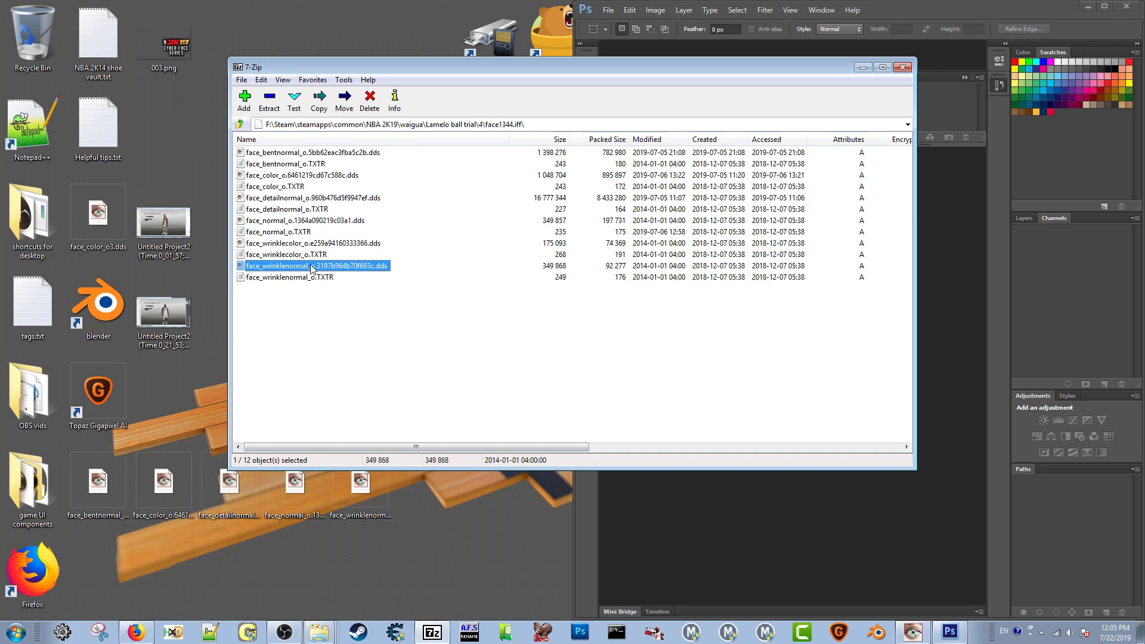
drag(314, 244, 395, 273)
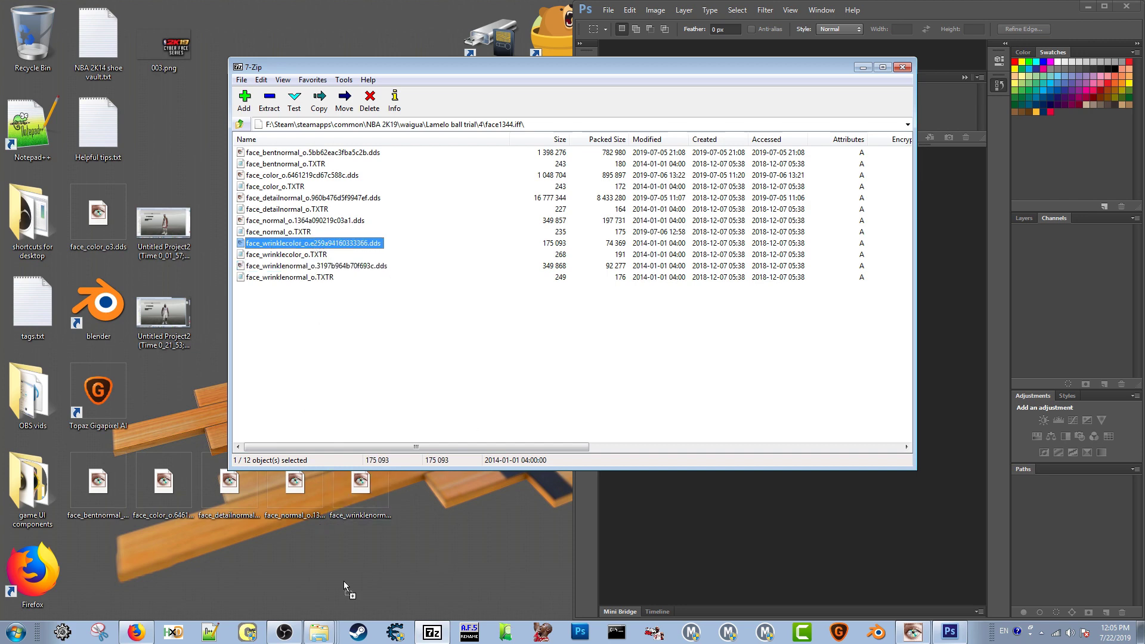
drag(343, 581, 345, 580)
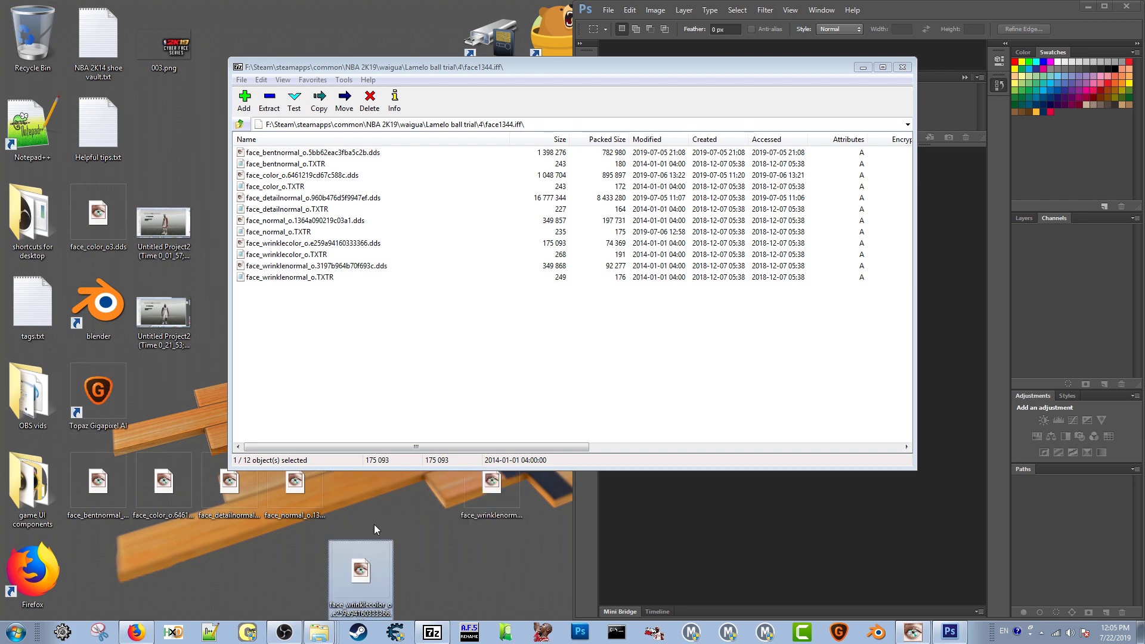
drag(369, 543, 435, 489)
click(438, 485)
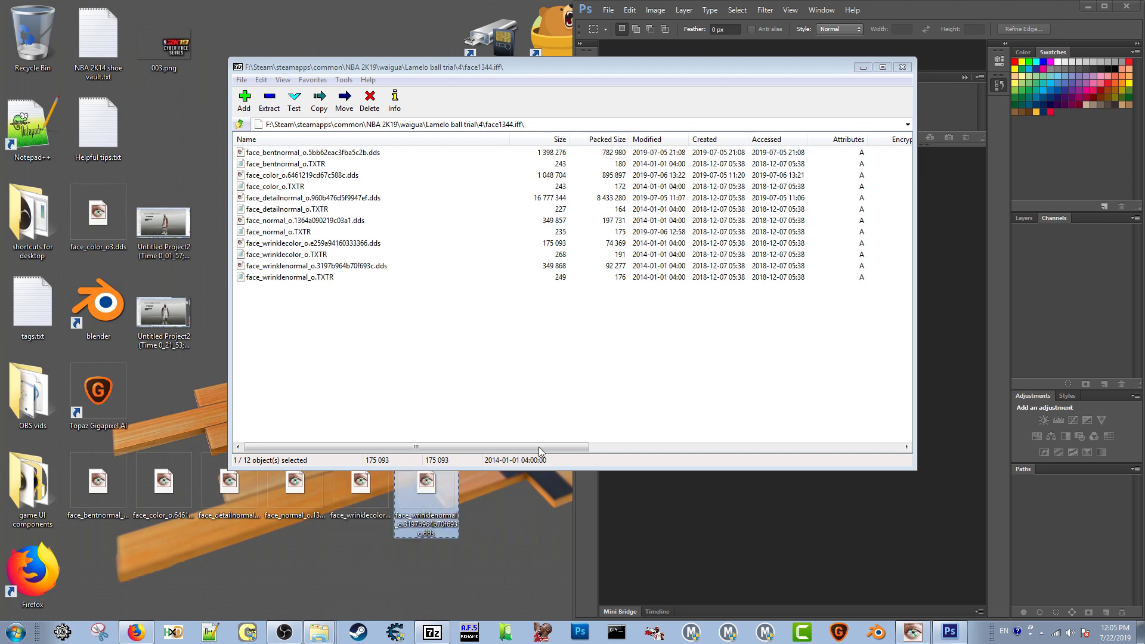
Minimize 7-Zip and bring Photoshop up filling the whole screen
click(869, 67)
click(917, 12)
drag(959, 10, 715, 5)
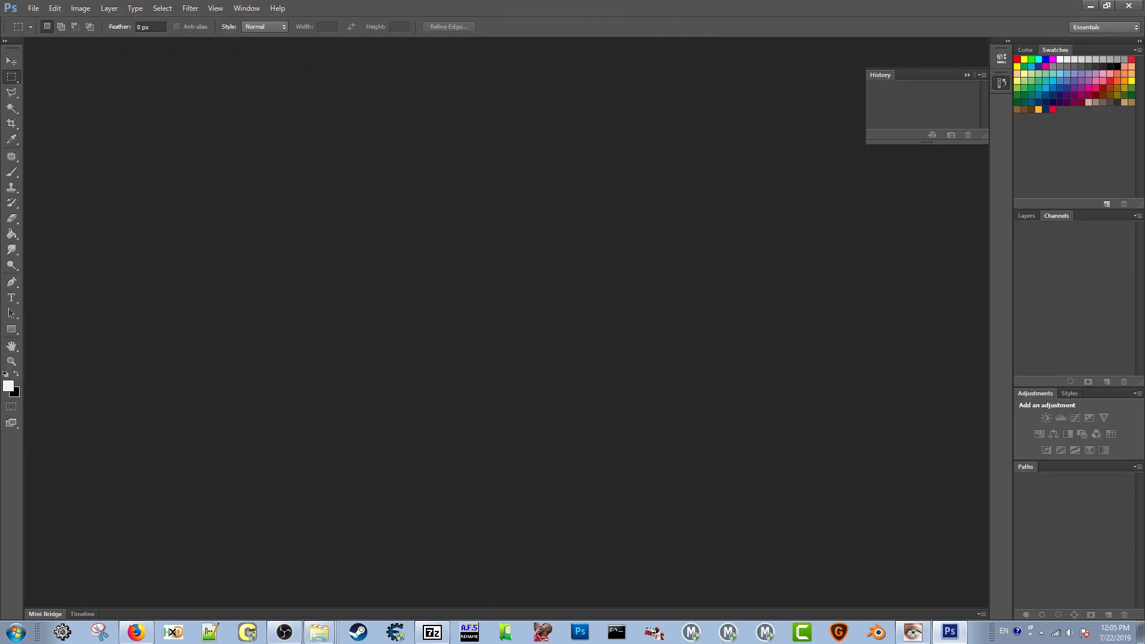
click(33, 8)
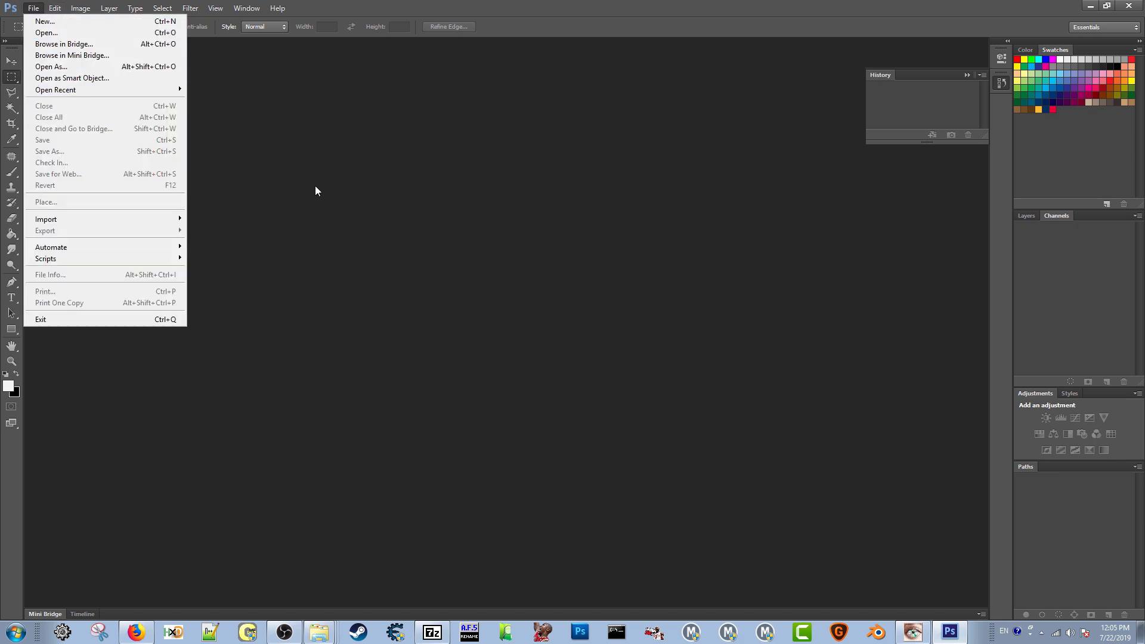
click(67, 22)
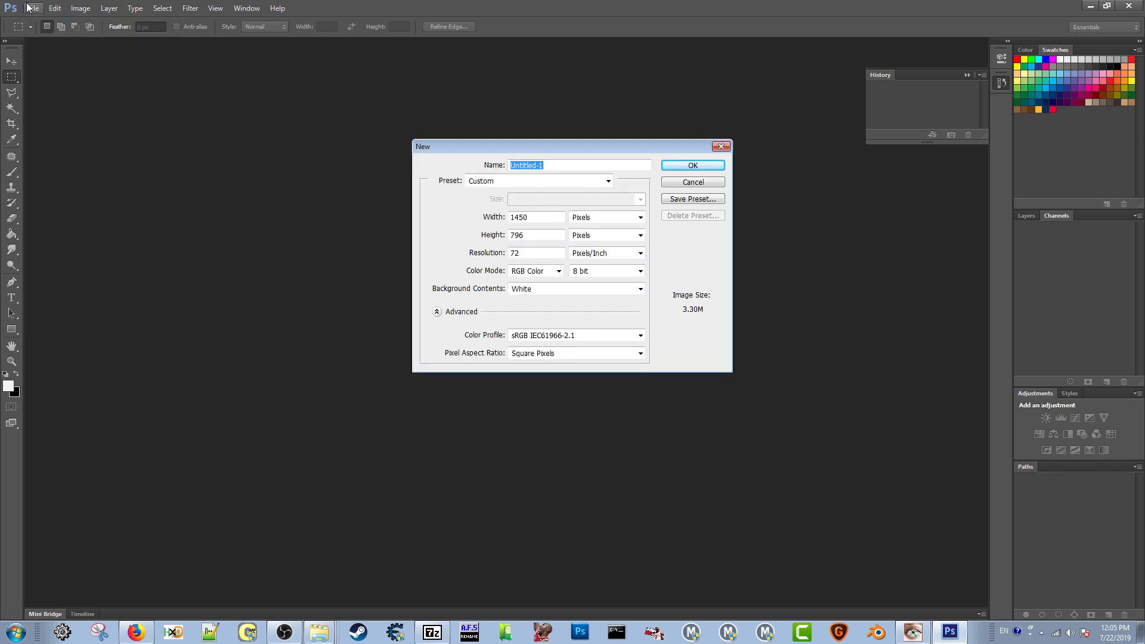
click(695, 167)
click(33, 8)
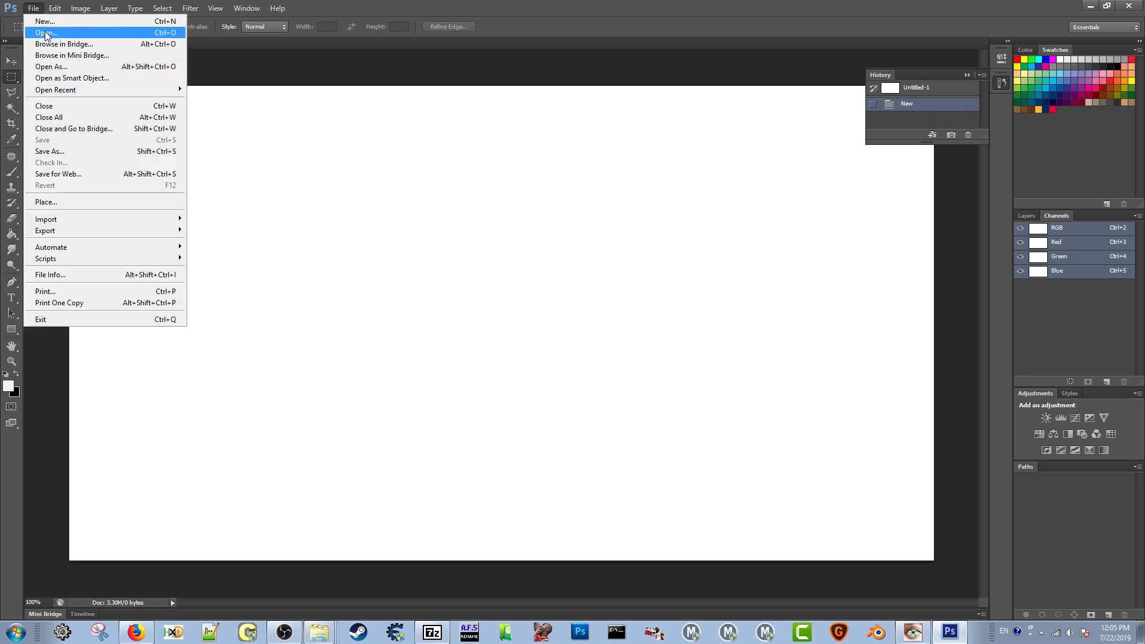
click(65, 153)
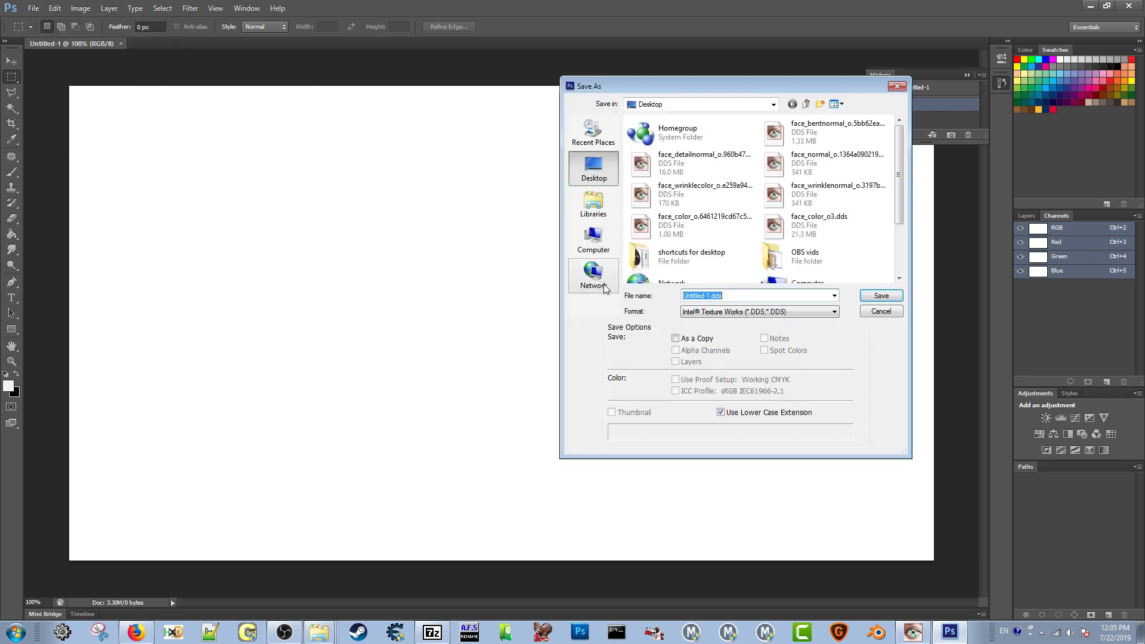
click(724, 313)
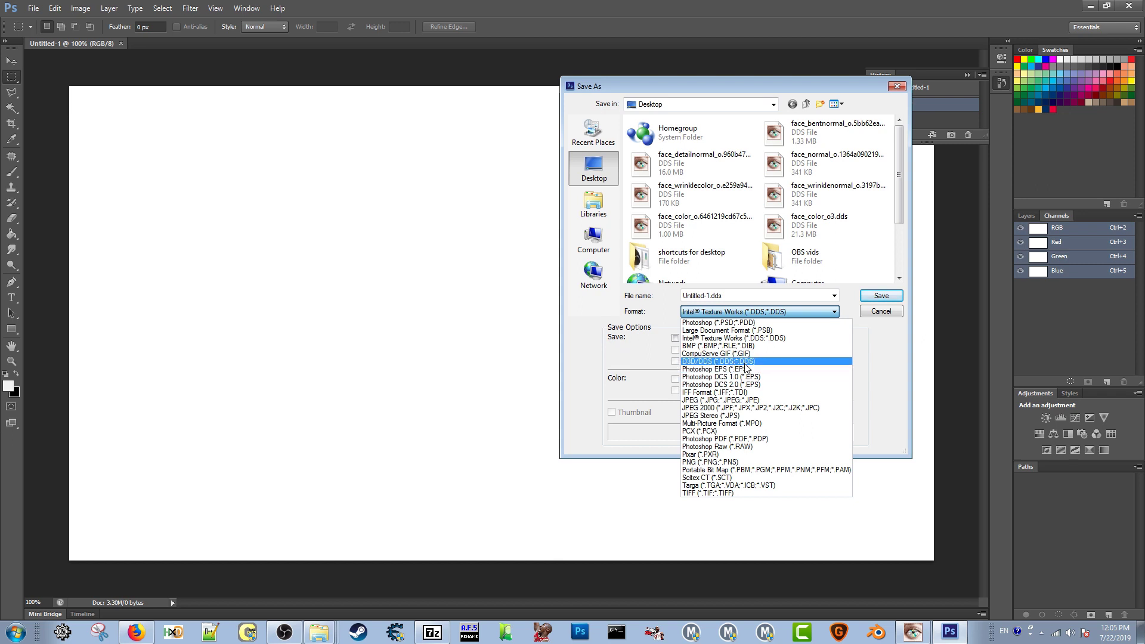
click(891, 315)
click(877, 313)
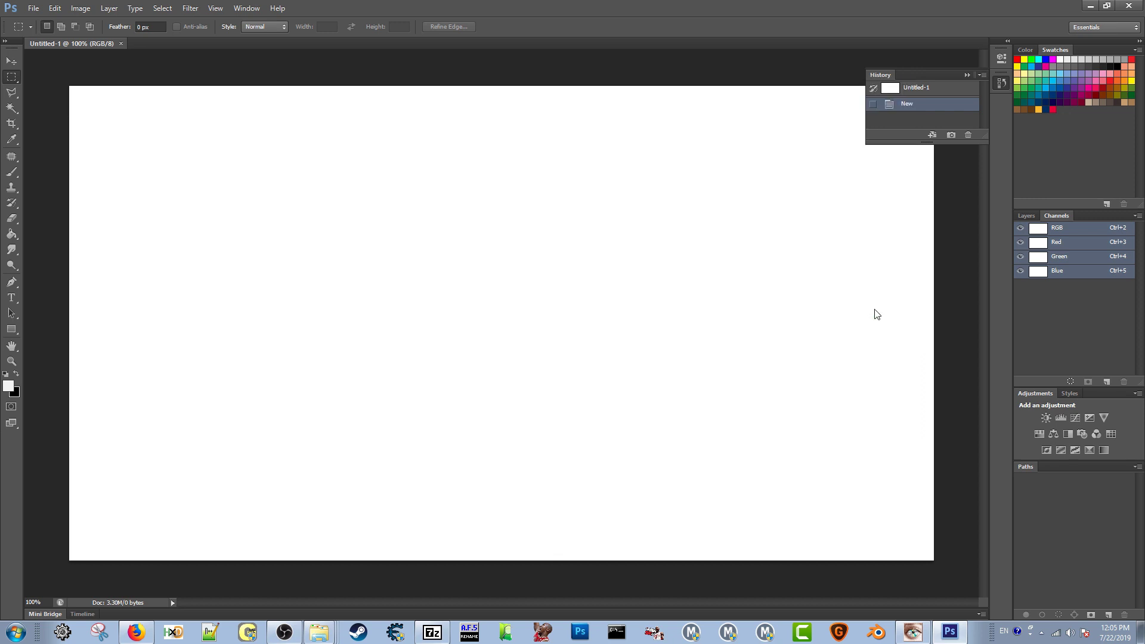
click(121, 43)
drag(481, 2, 1144, 95)
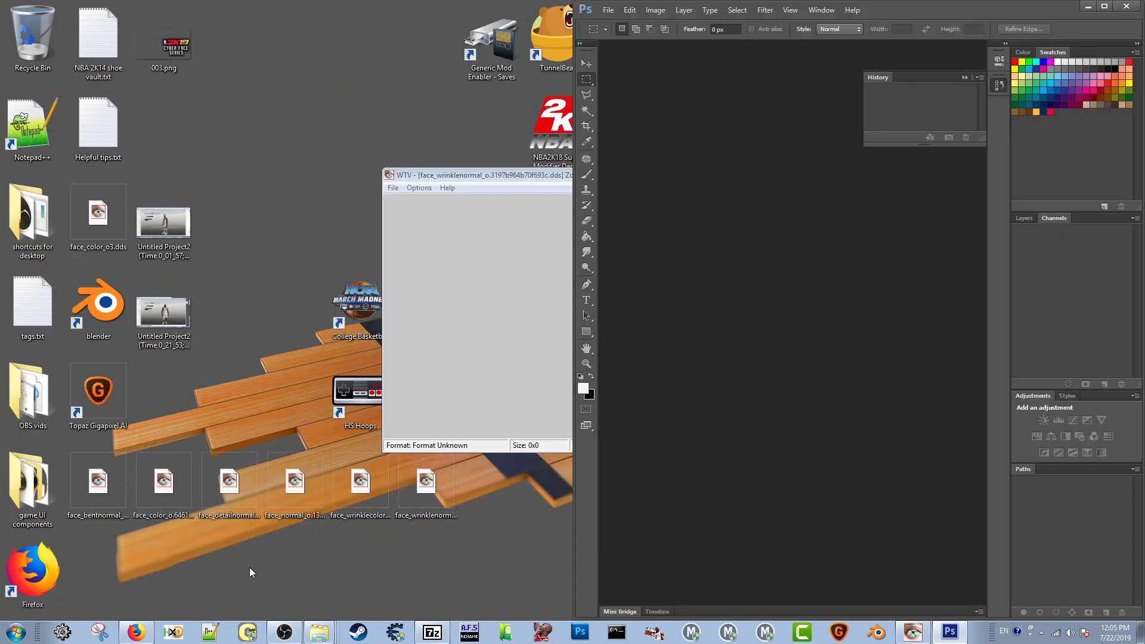
Select the face textures on the desktop and minimize the 7-Zip and WTV windows
drag(492, 496, 98, 521)
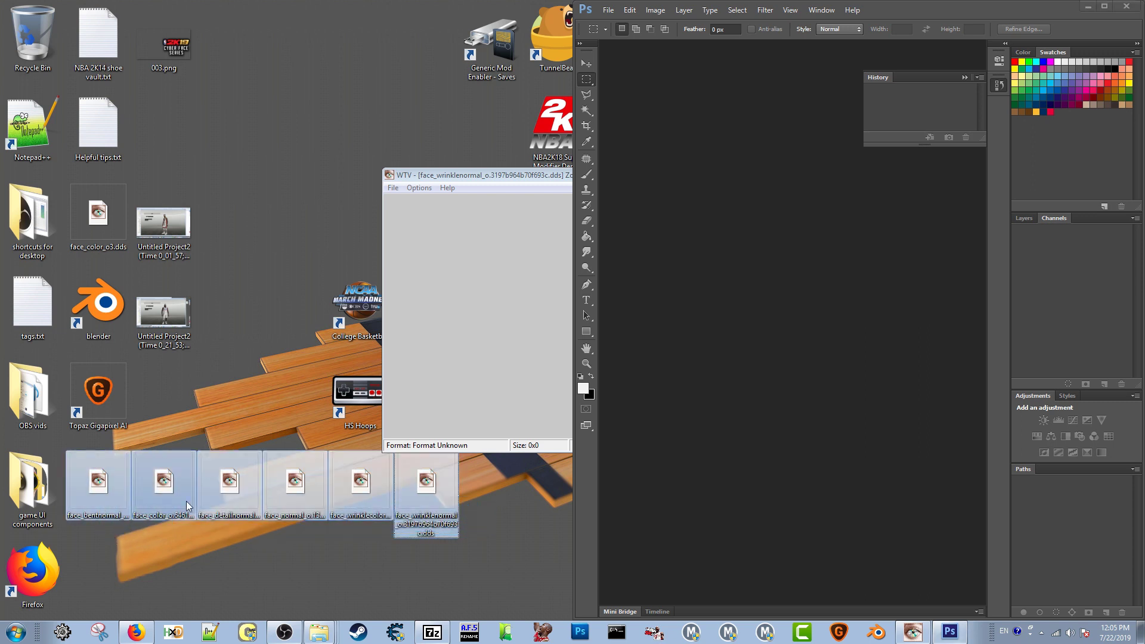
click(431, 631)
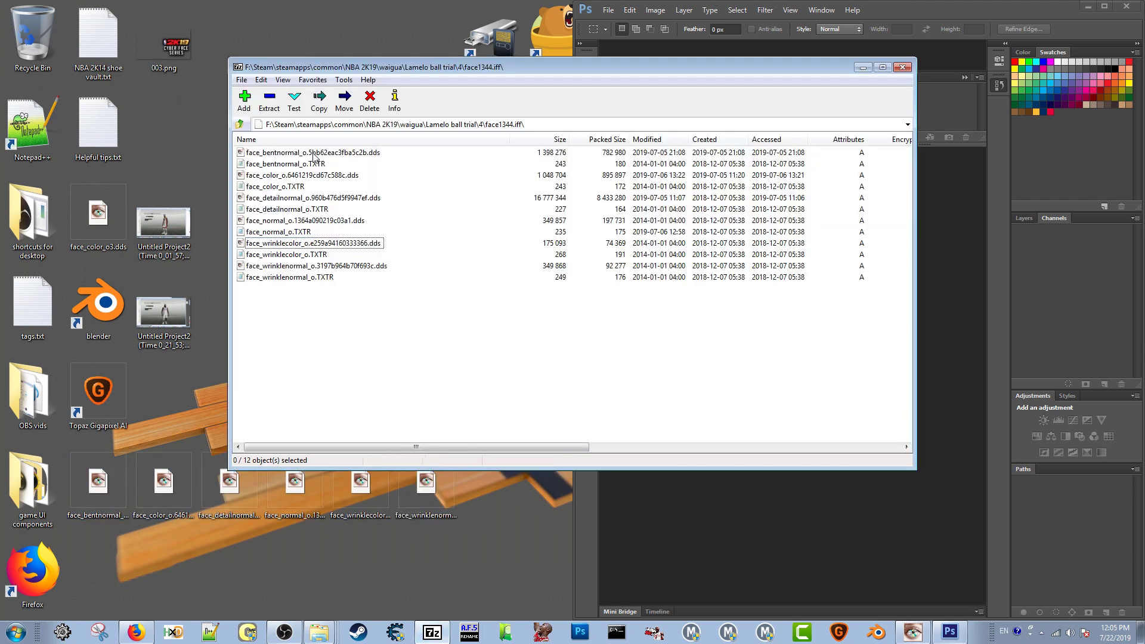
click(326, 155)
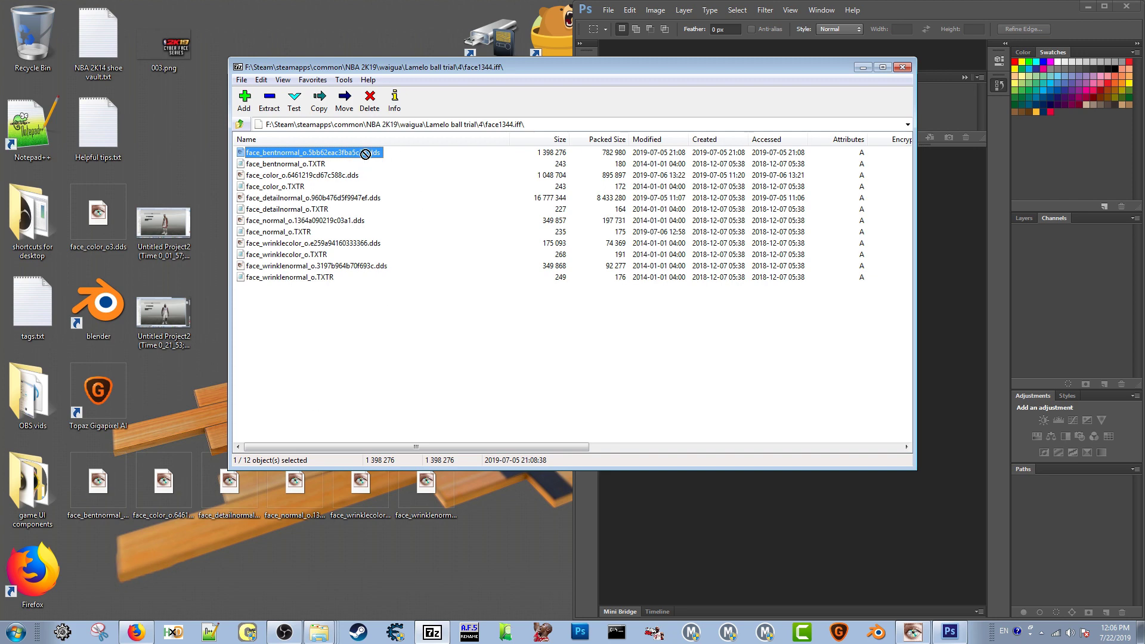
drag(510, 525, 131, 485)
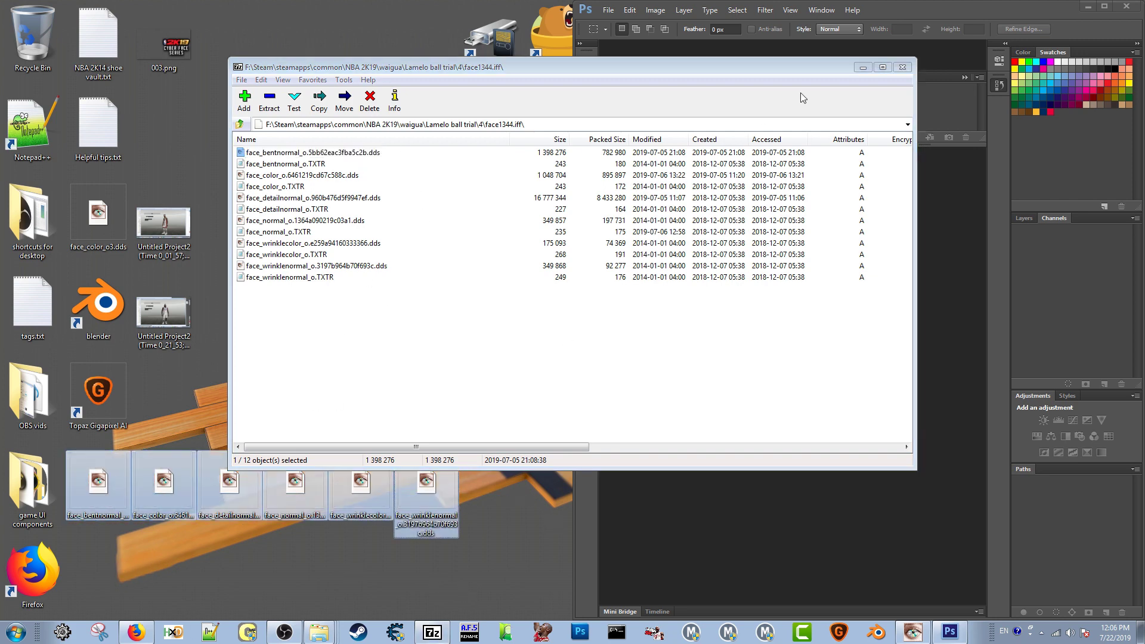
click(859, 66)
click(859, 66)
click(487, 210)
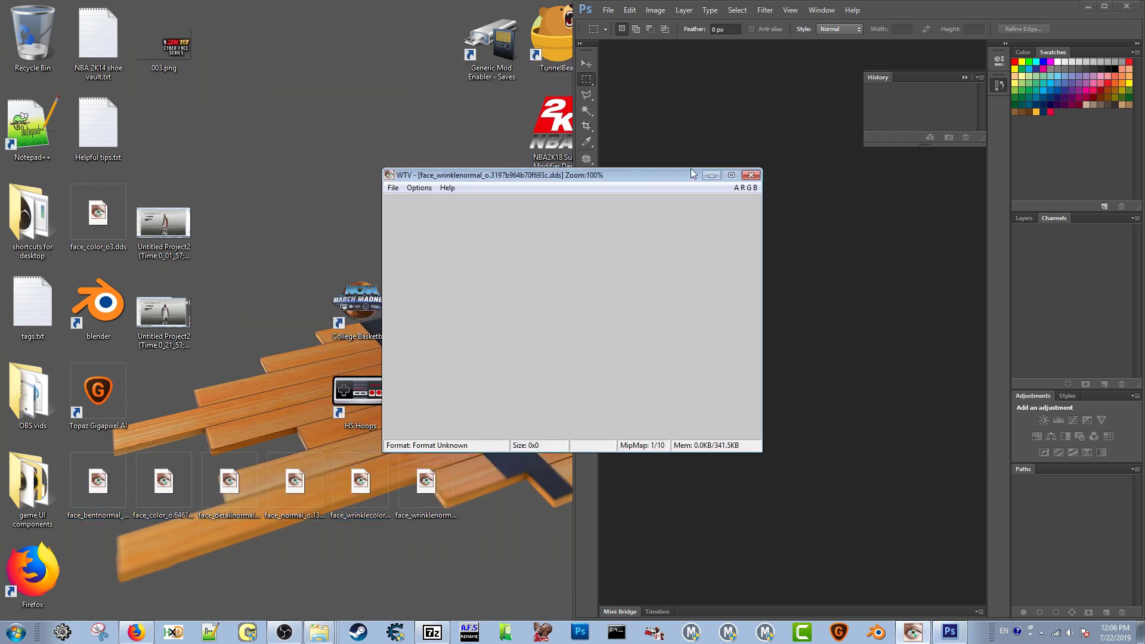
click(713, 174)
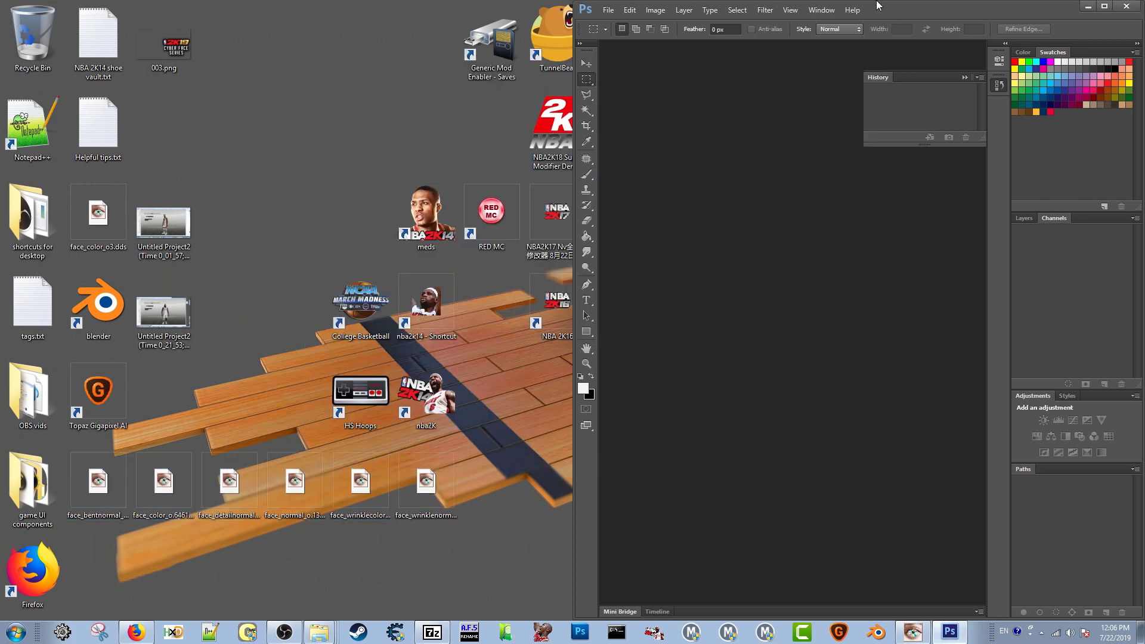
Snap Photoshop to the right half and drop the six face_*.dds icons onto it
drag(907, 7, 795, 4)
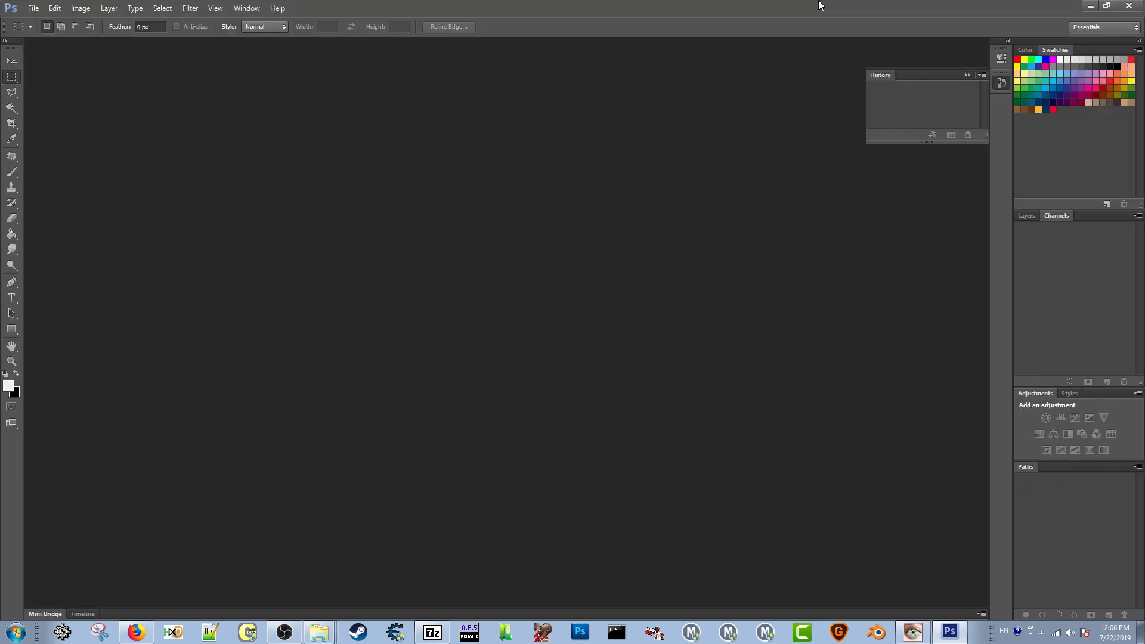
key(super+Right)
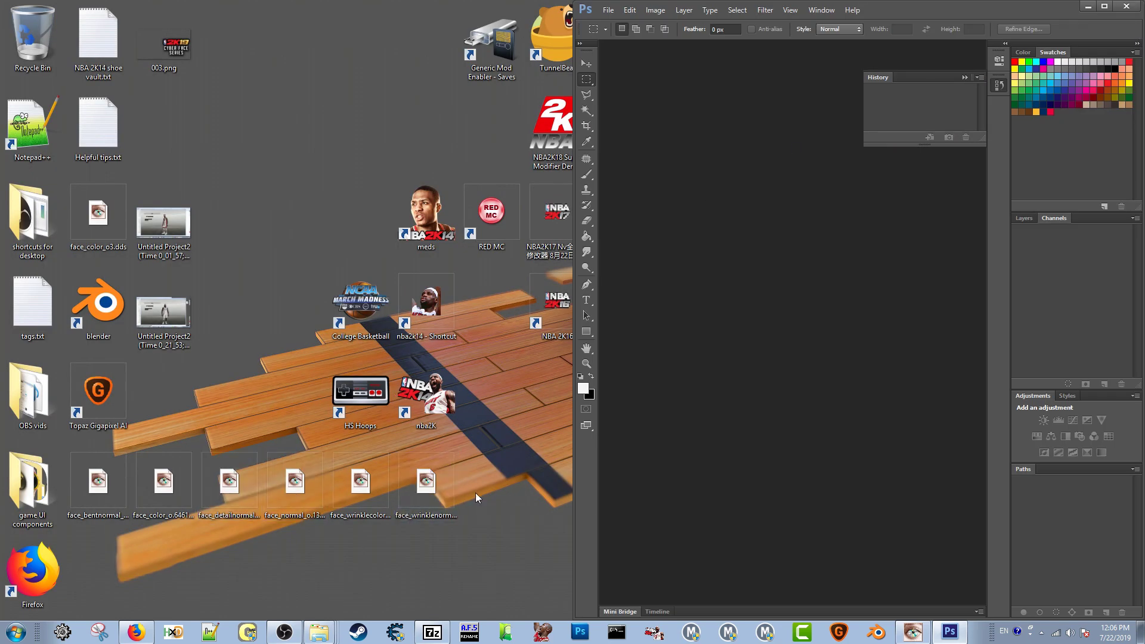
click(427, 495)
drag(424, 493, 105, 485)
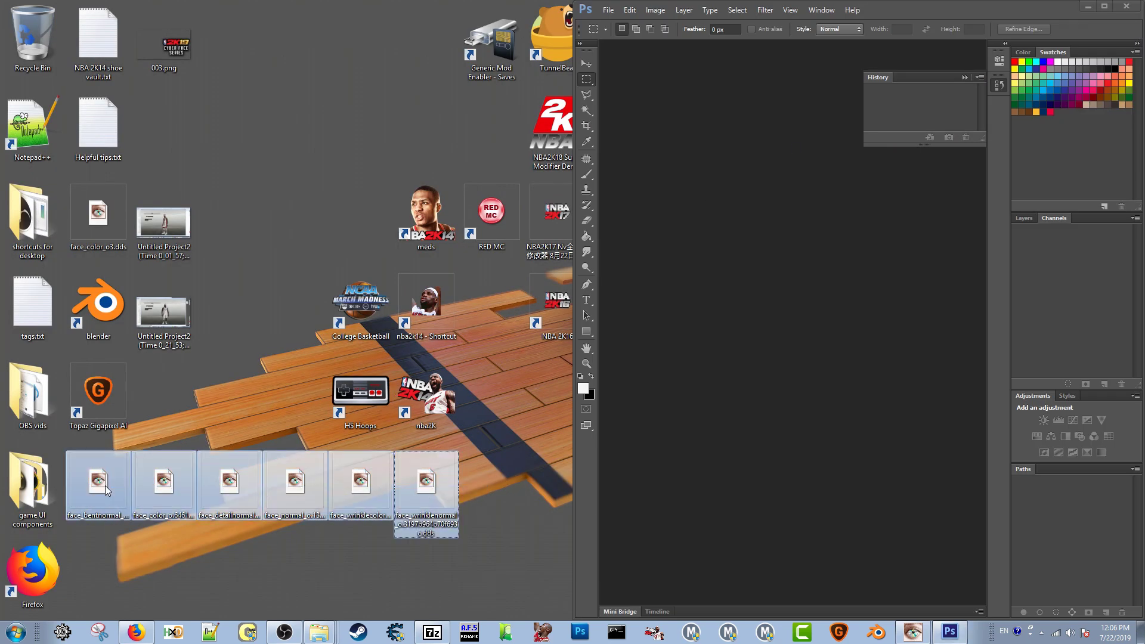
drag(595, 433, 663, 410)
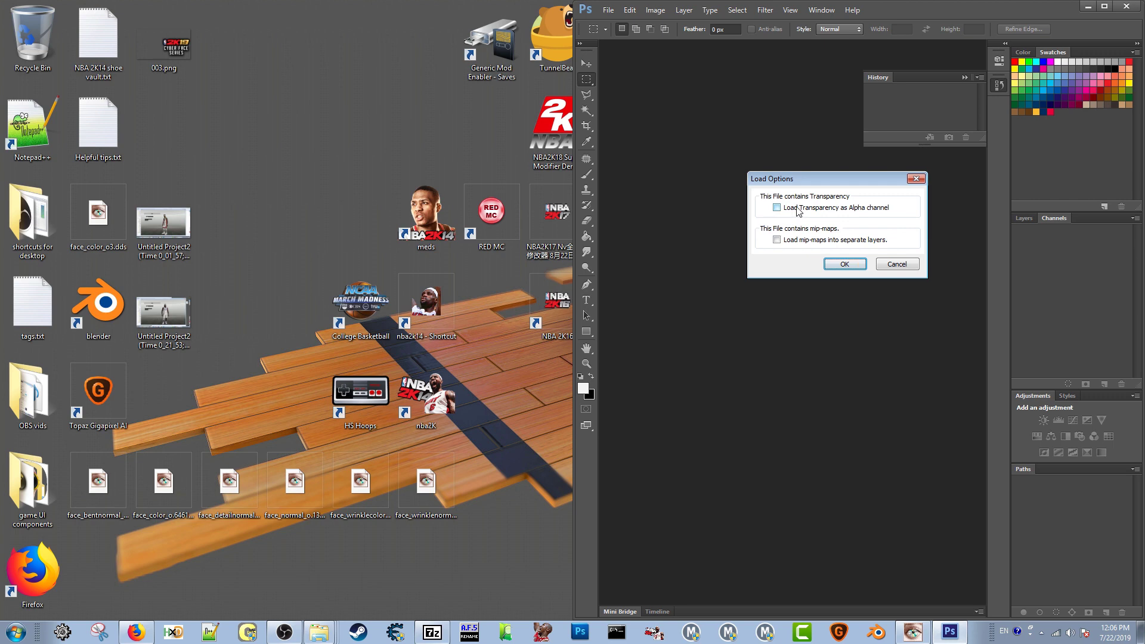
Accept the DDS load options for each texture, loading transparency as alpha channels
click(777, 209)
click(842, 265)
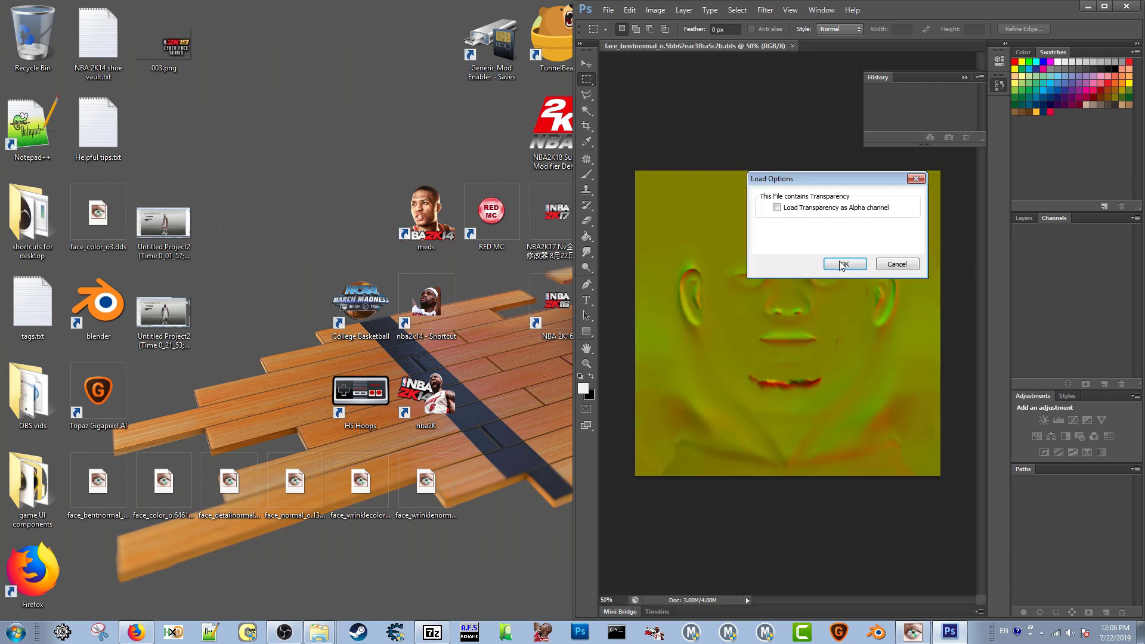
click(857, 213)
click(844, 263)
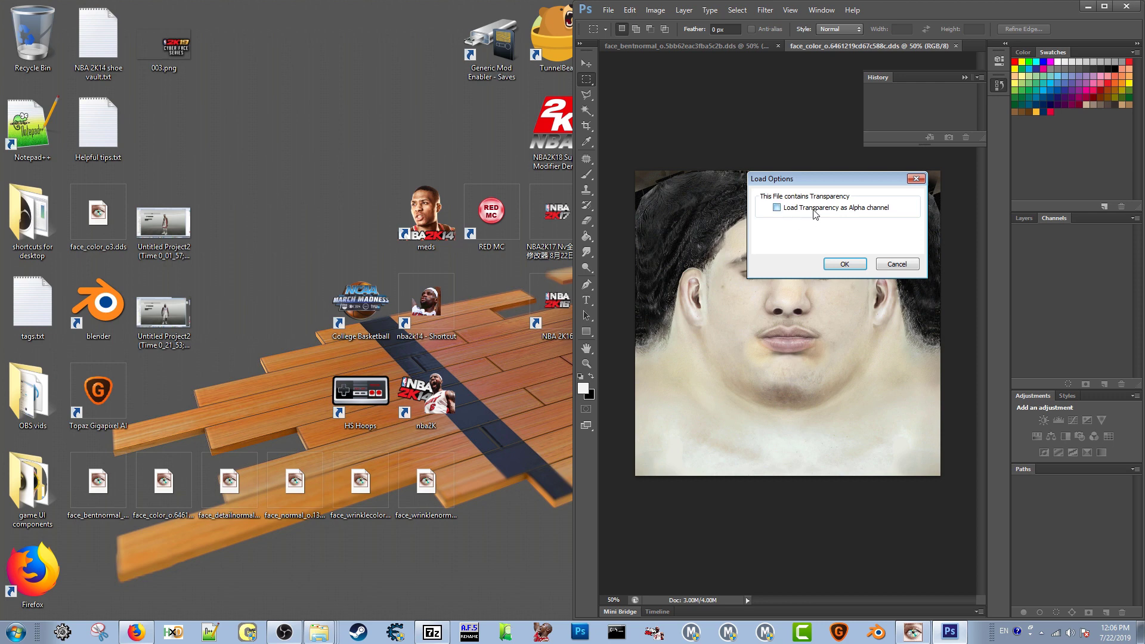
click(836, 264)
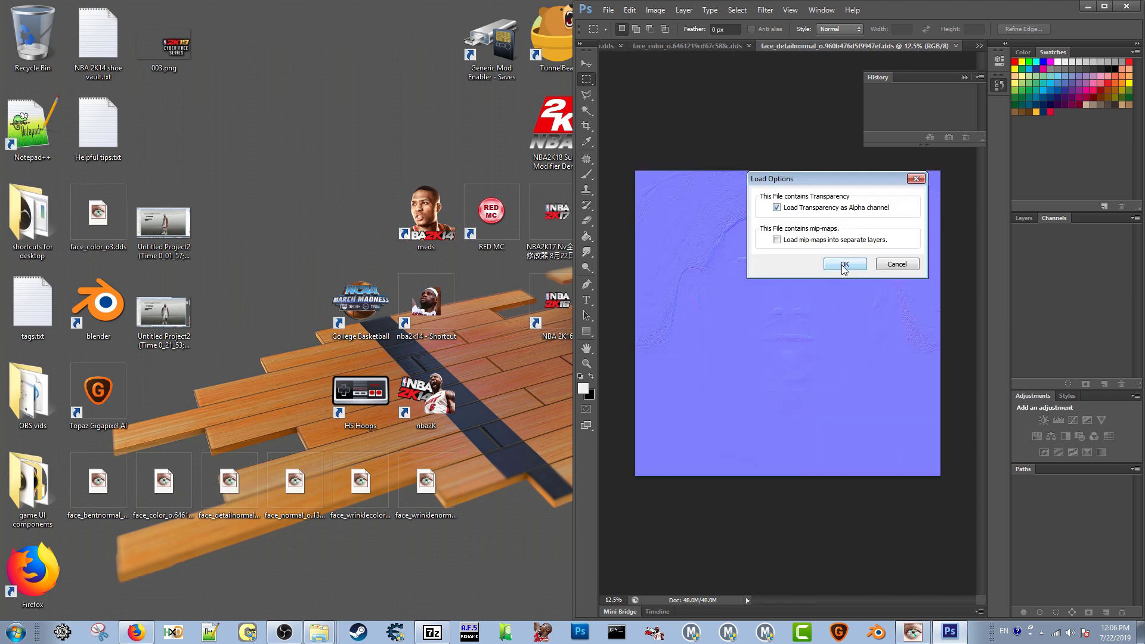
click(838, 263)
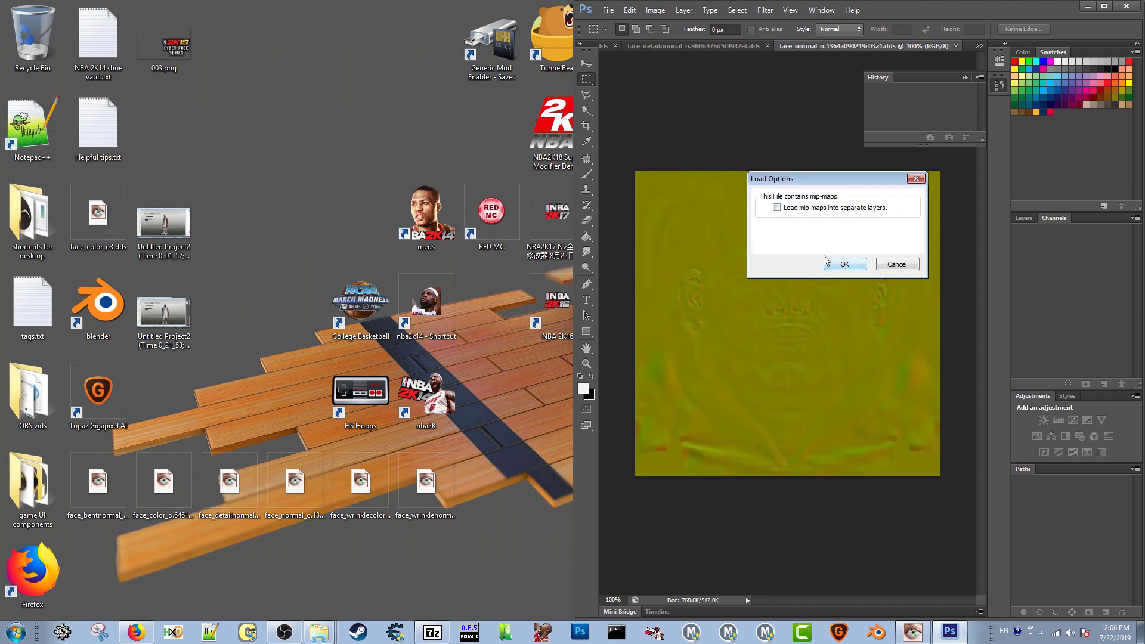
click(842, 263)
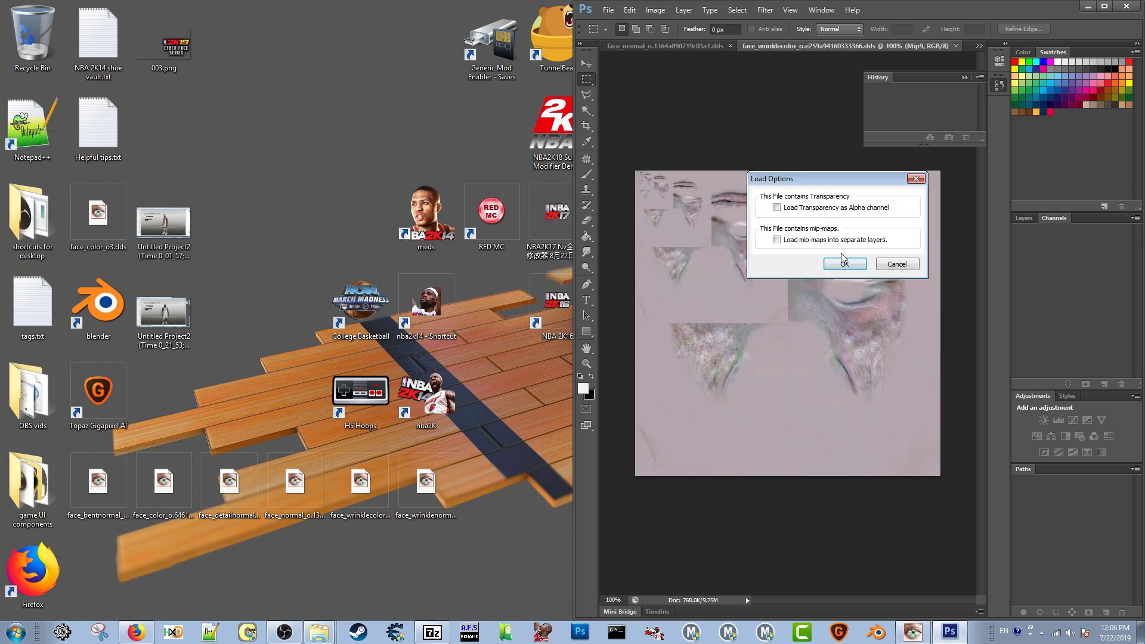
click(819, 209)
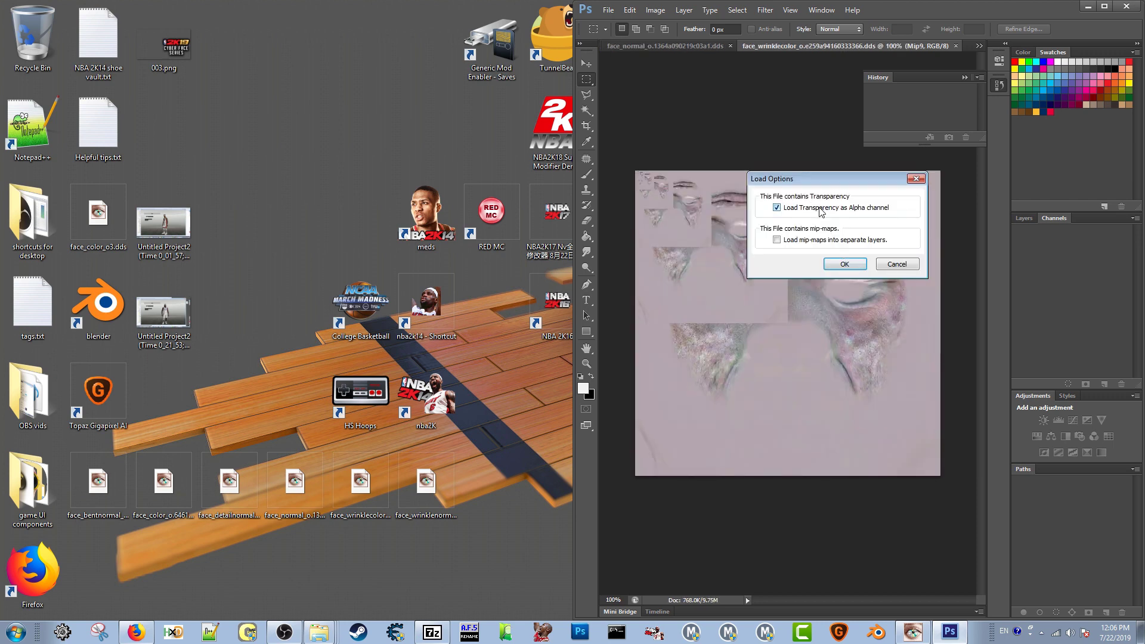
click(845, 264)
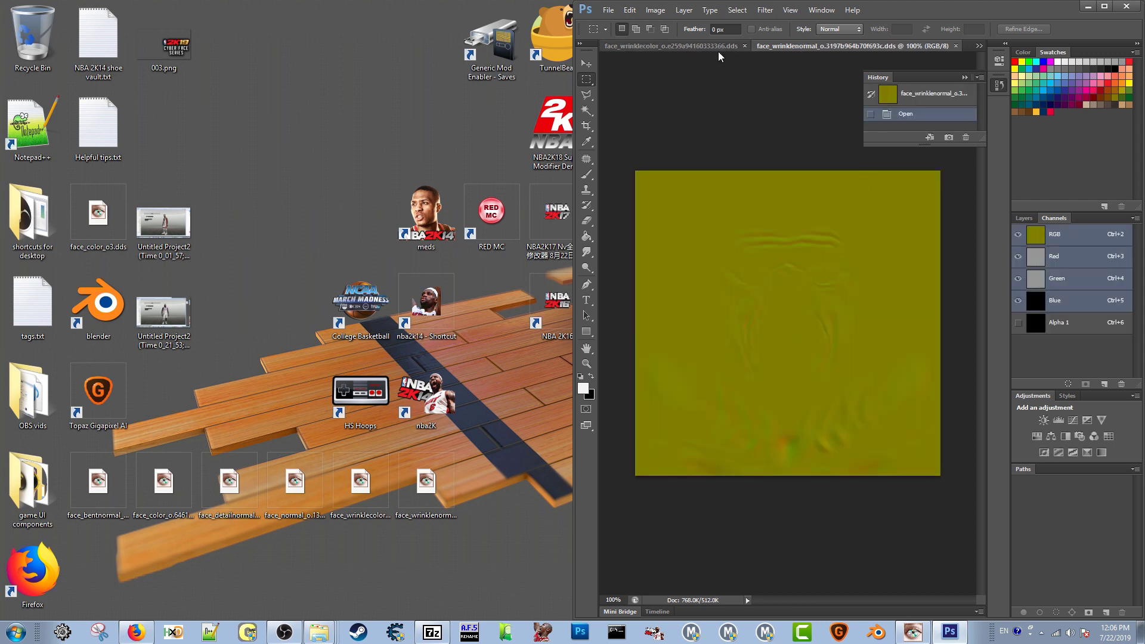
Reload face_wrinklecolor without mip-maps and move its tab before face_wrinklenormal
click(1104, 7)
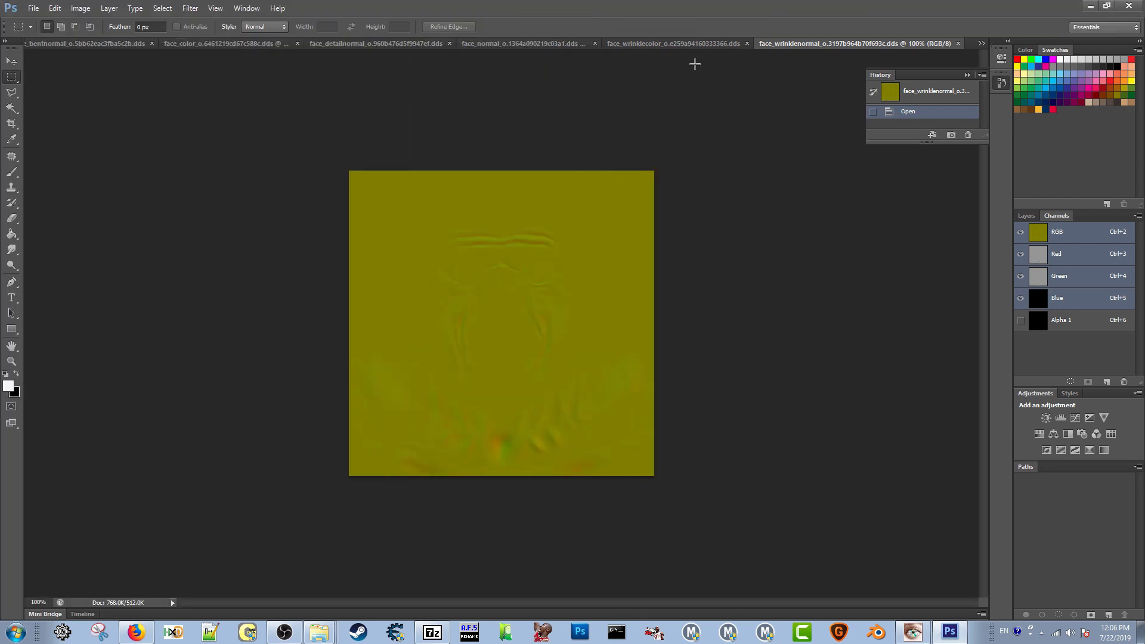
click(687, 42)
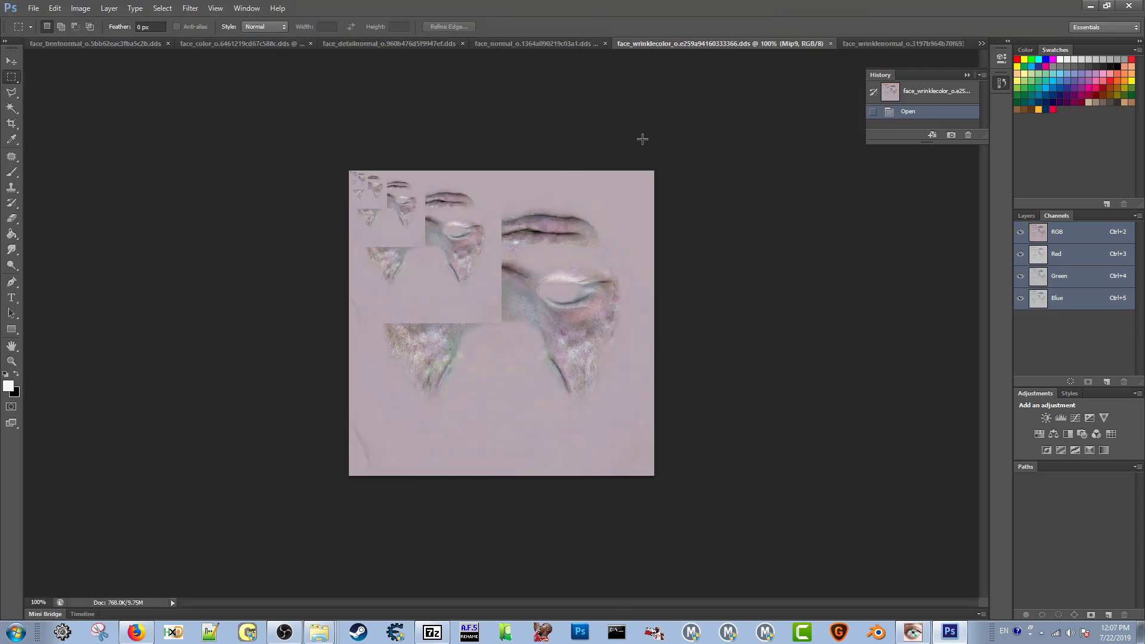
click(831, 43)
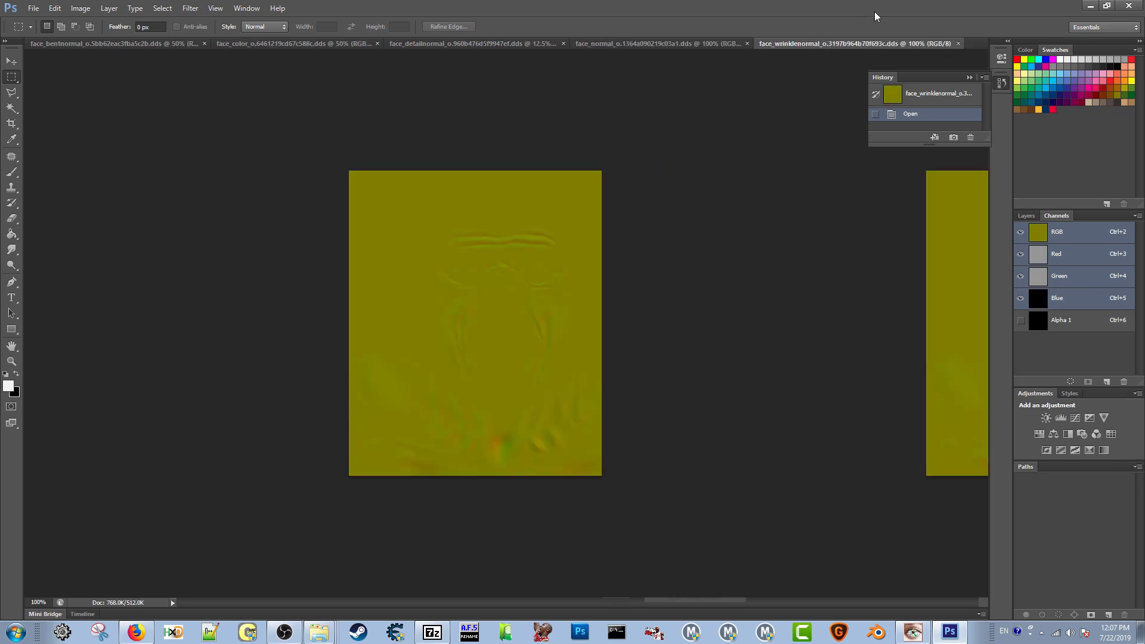
key(super+Right)
drag(382, 515, 977, 55)
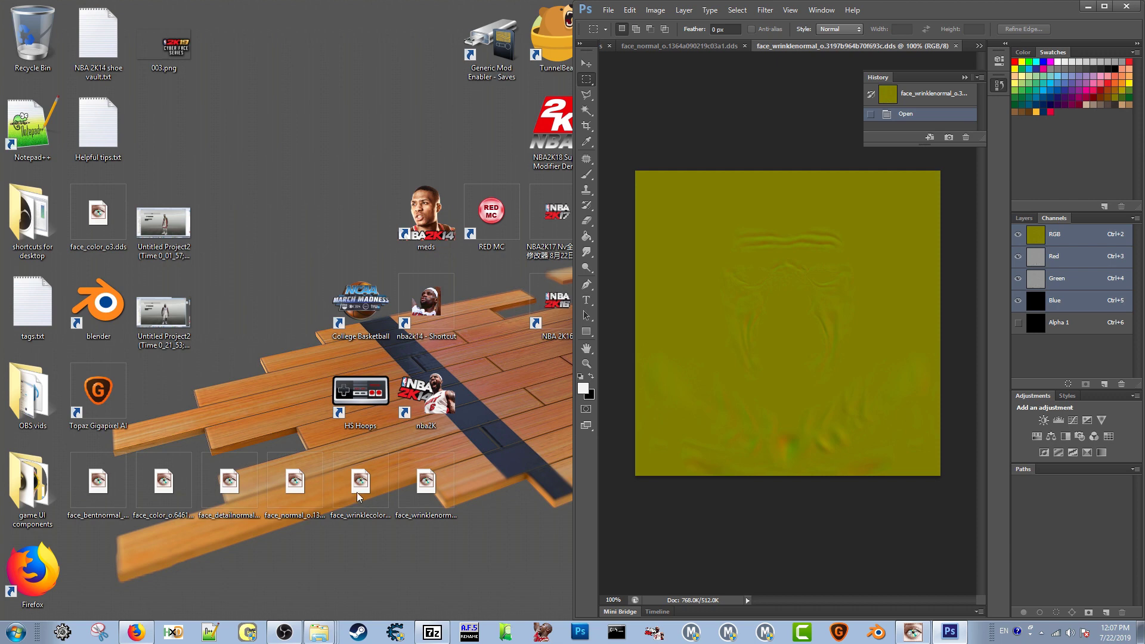
drag(361, 499, 974, 54)
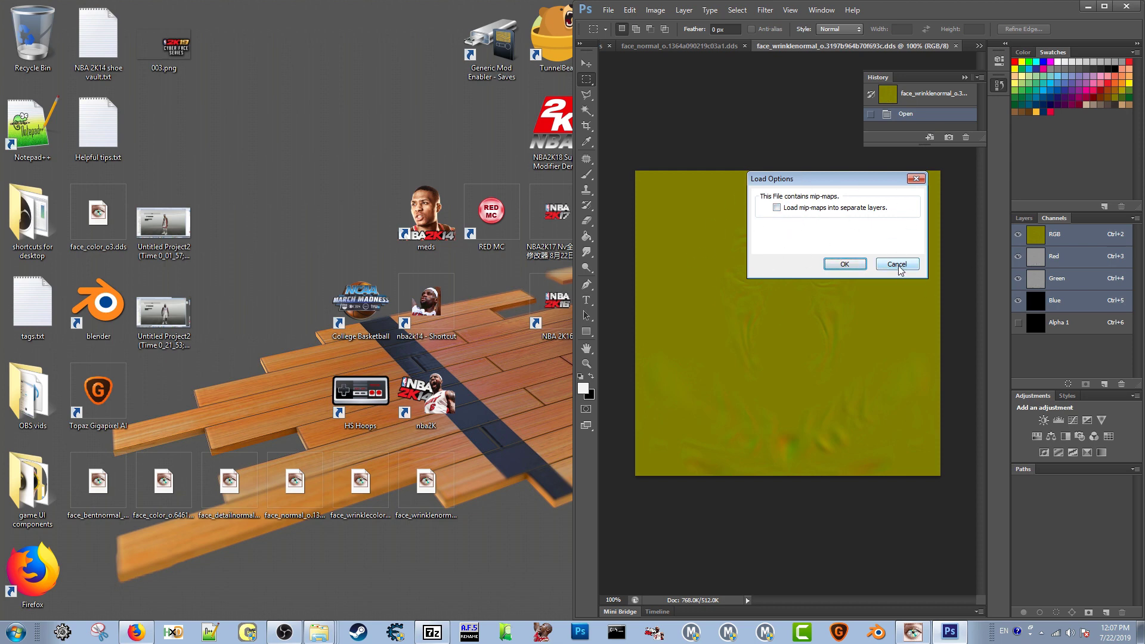
click(842, 266)
click(1104, 6)
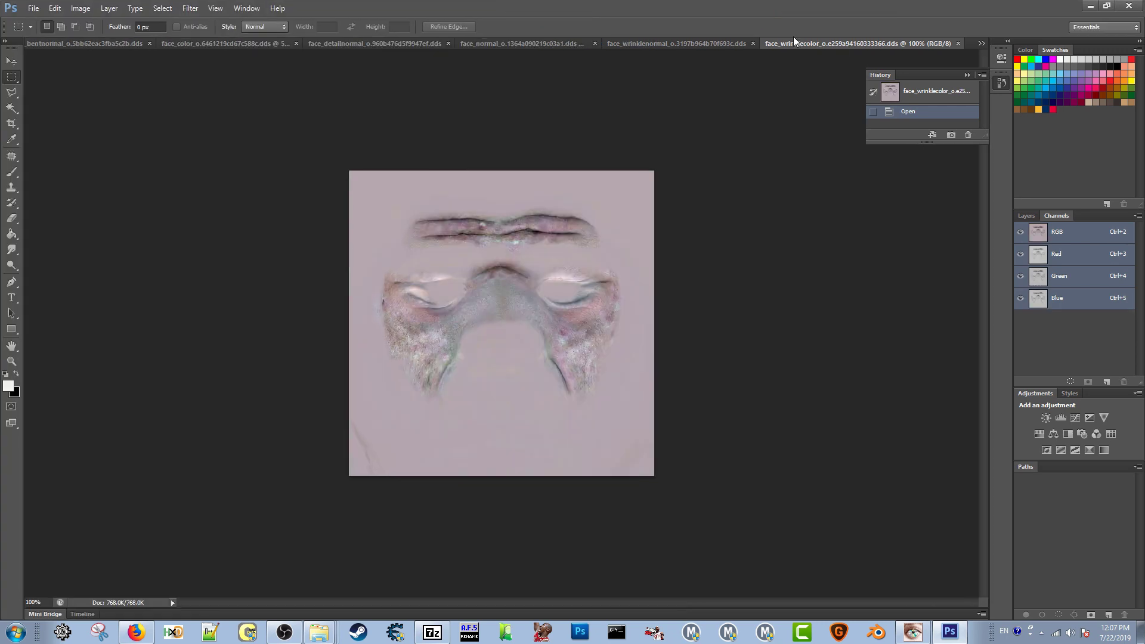
drag(815, 44, 689, 46)
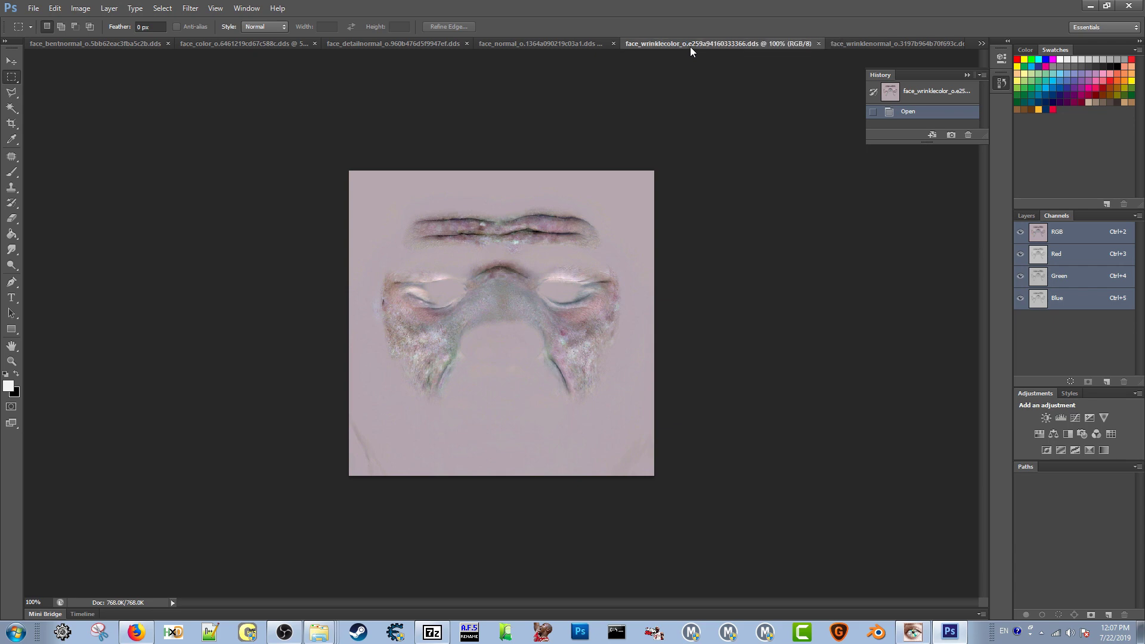
click(51, 44)
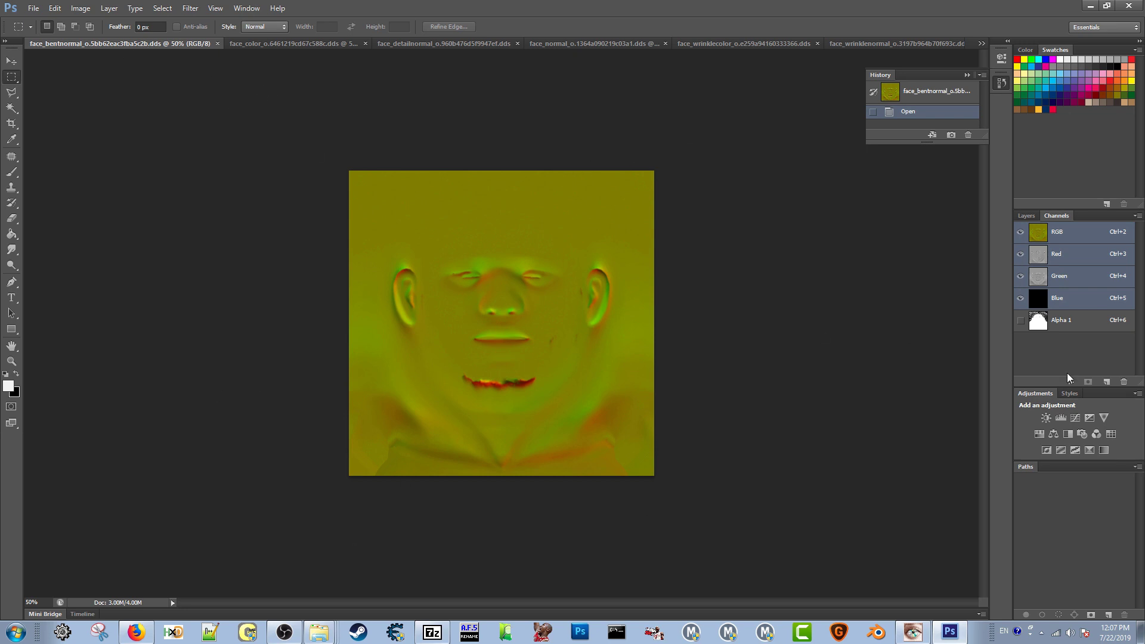
Toggle face_bentnormal's Alpha 1 channel visibility to inspect it, then close that document
click(1020, 321)
click(1021, 322)
click(1020, 322)
click(1021, 322)
click(1020, 322)
click(1021, 322)
click(217, 44)
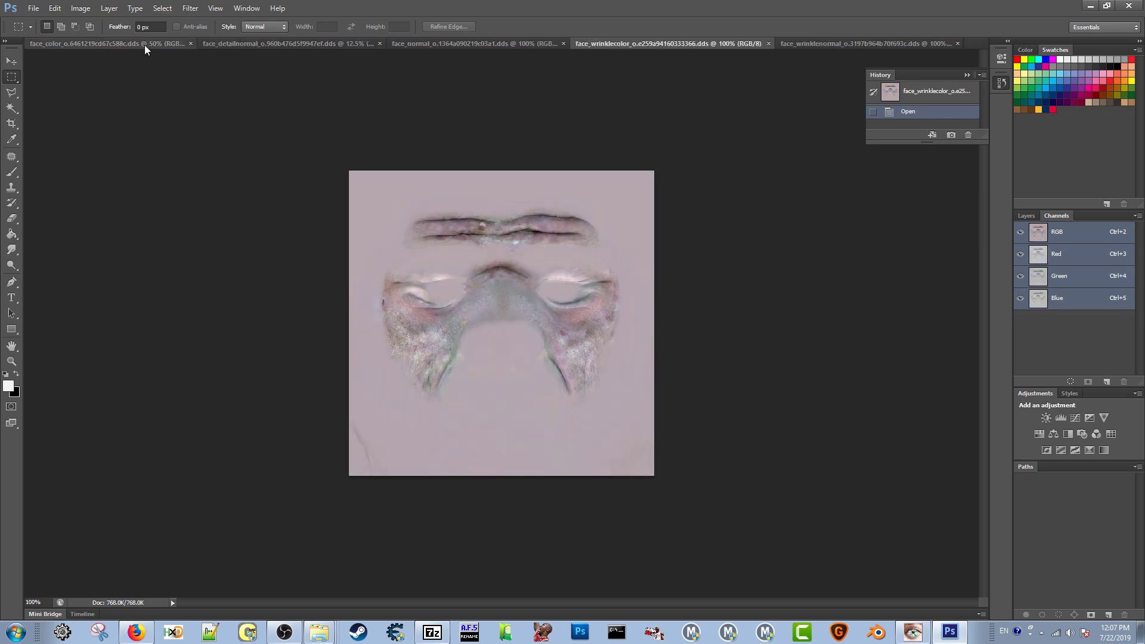
Switch to face_color and toggle its Alpha 1 overlay on and off
click(119, 43)
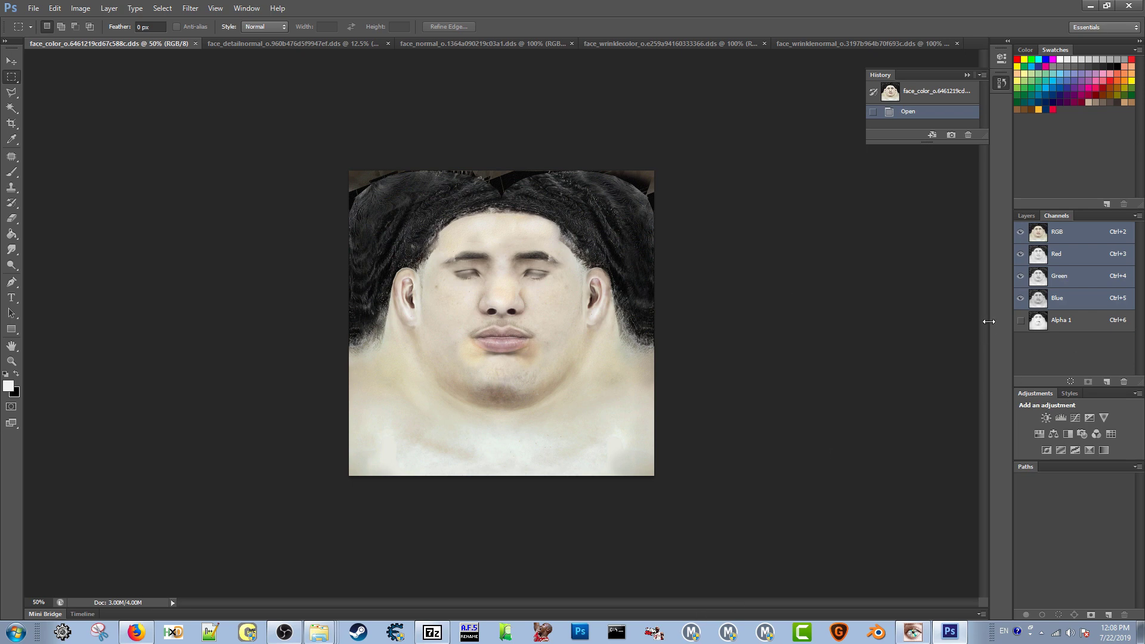
click(1020, 322)
click(1021, 321)
View face_color's Alpha 1 channel on its own, then close the face_color document
click(1069, 322)
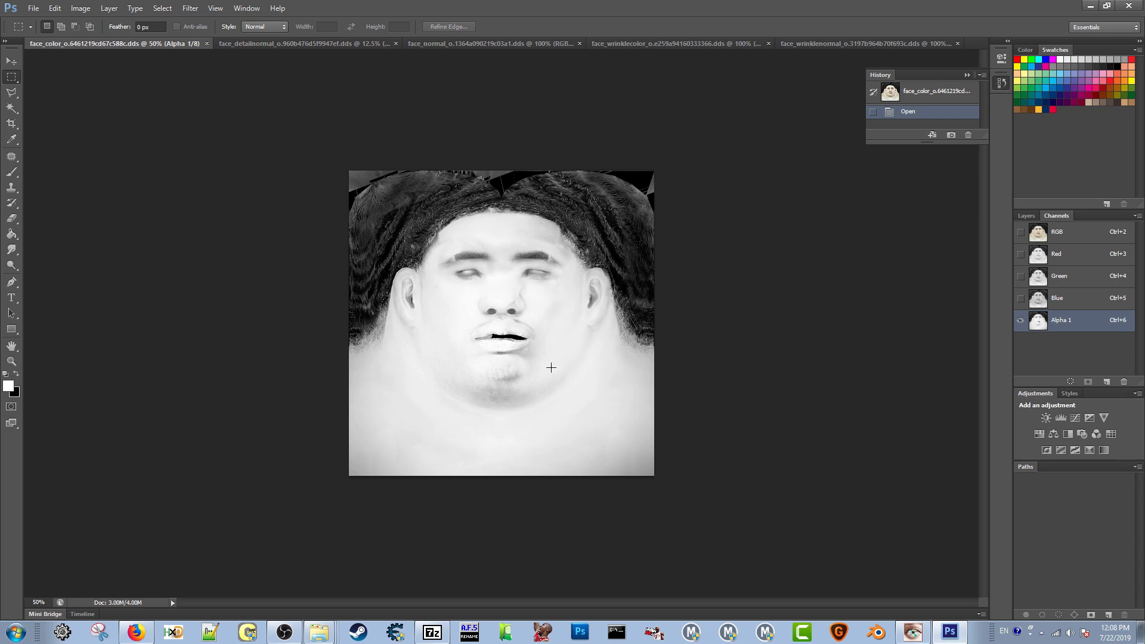
click(207, 44)
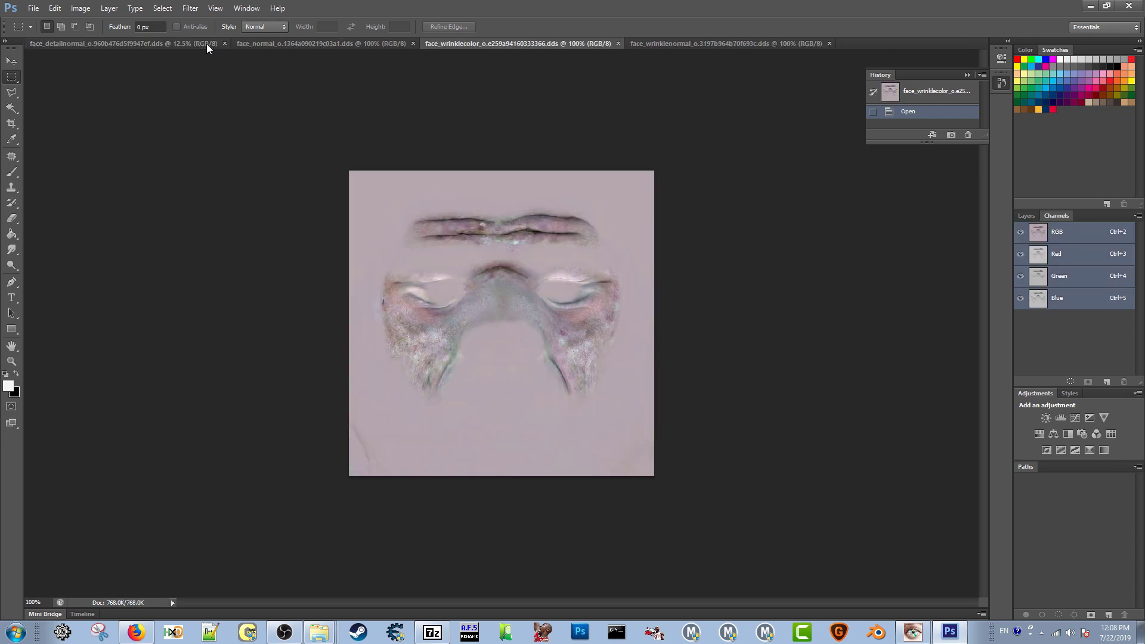
Close the face_detailnormal and face_normal texture documents
click(138, 39)
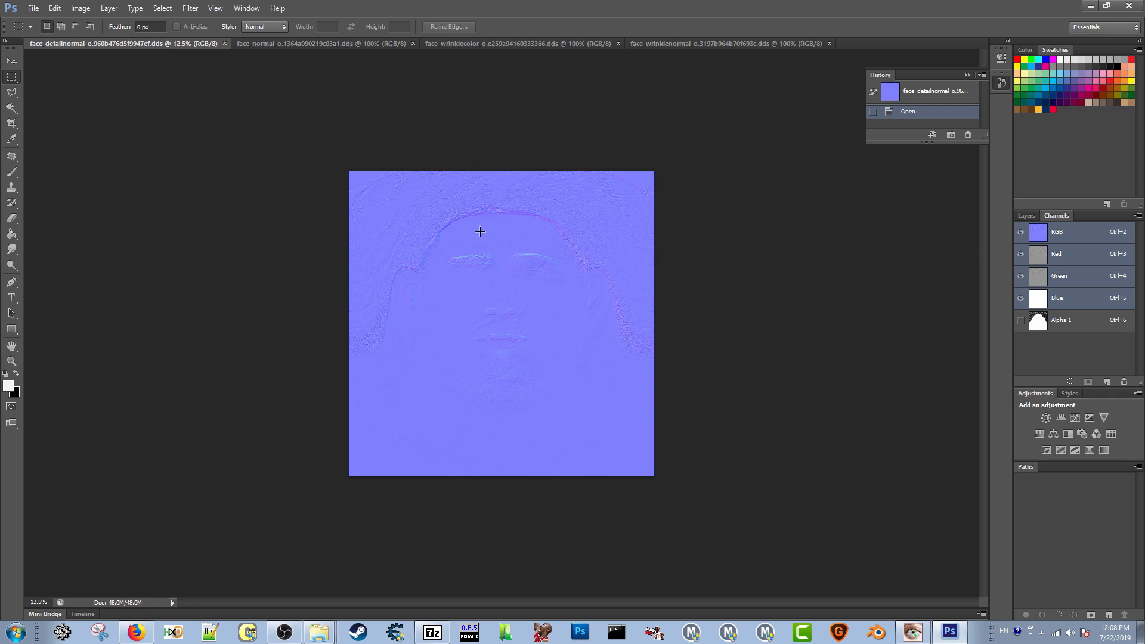
click(224, 44)
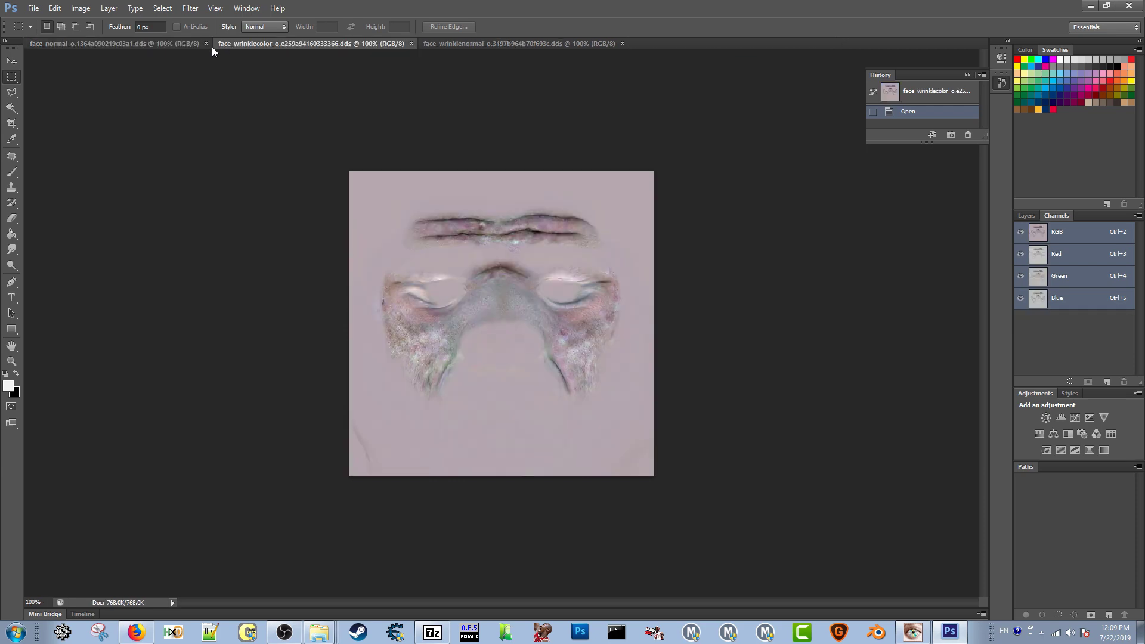
click(138, 40)
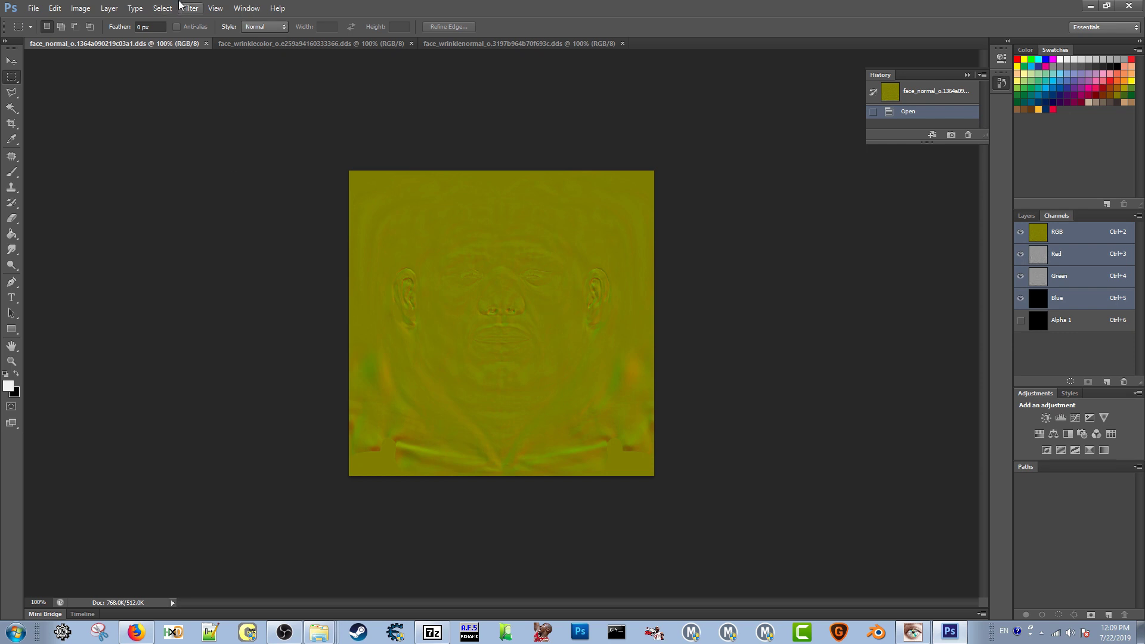
click(206, 44)
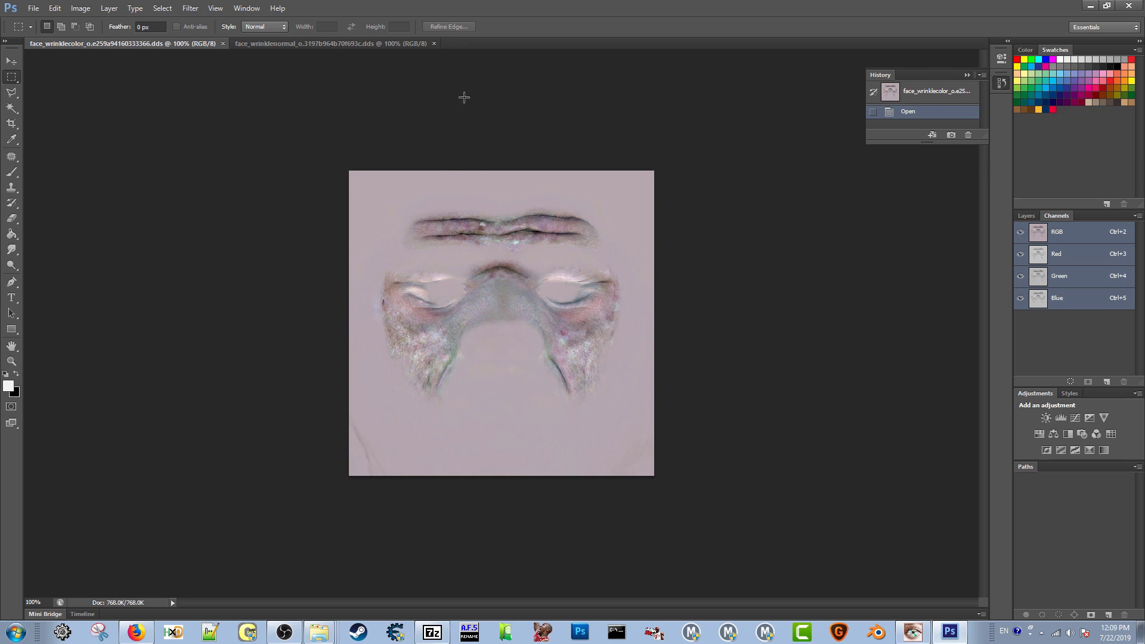
Close face_wrinklecolor and face_wrinklenormal, then minimize Photoshop to show the desktop
click(295, 45)
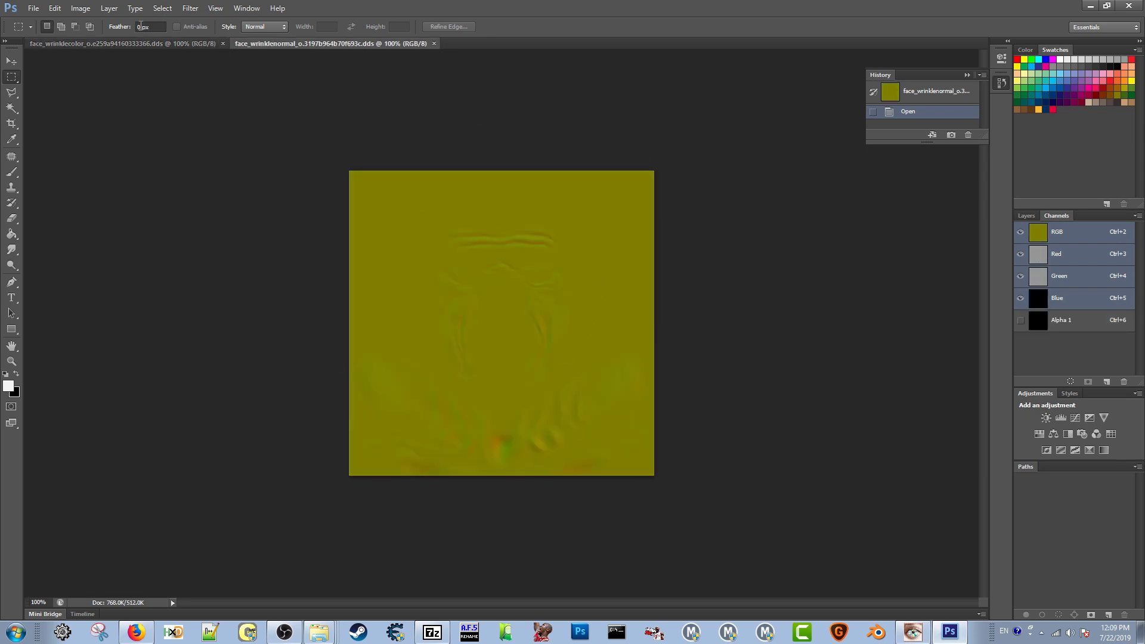
click(135, 43)
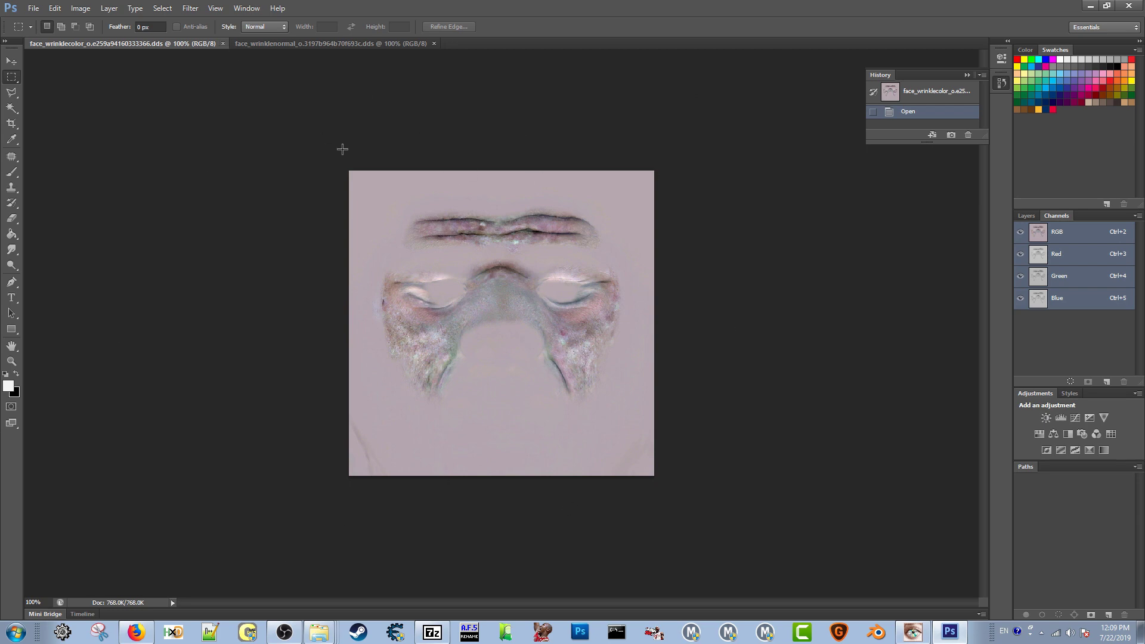
click(223, 43)
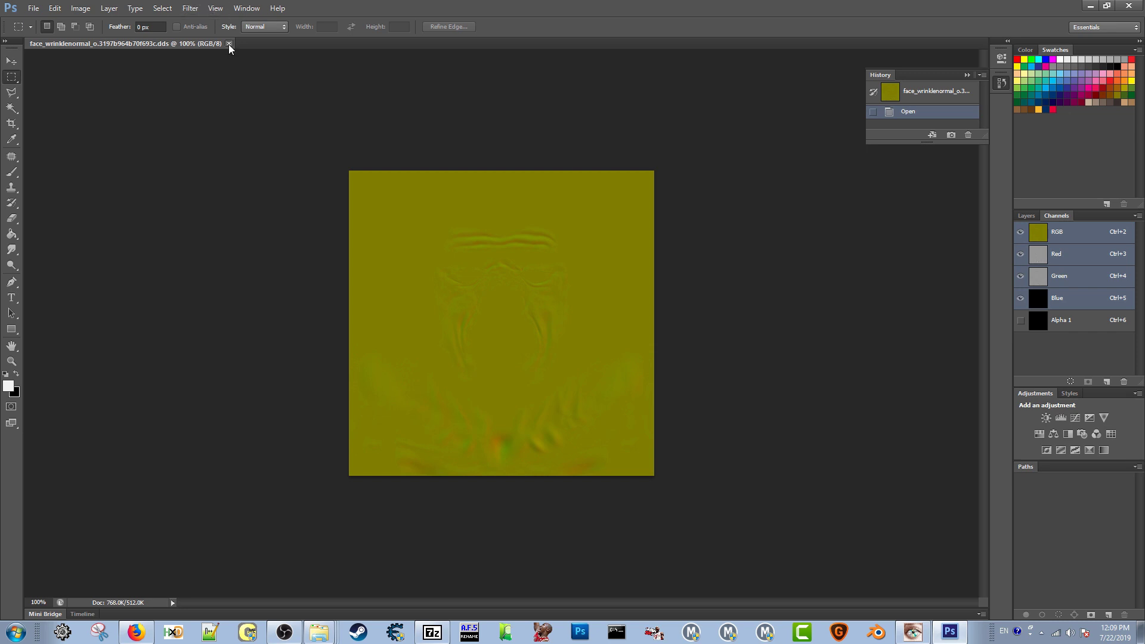
click(229, 44)
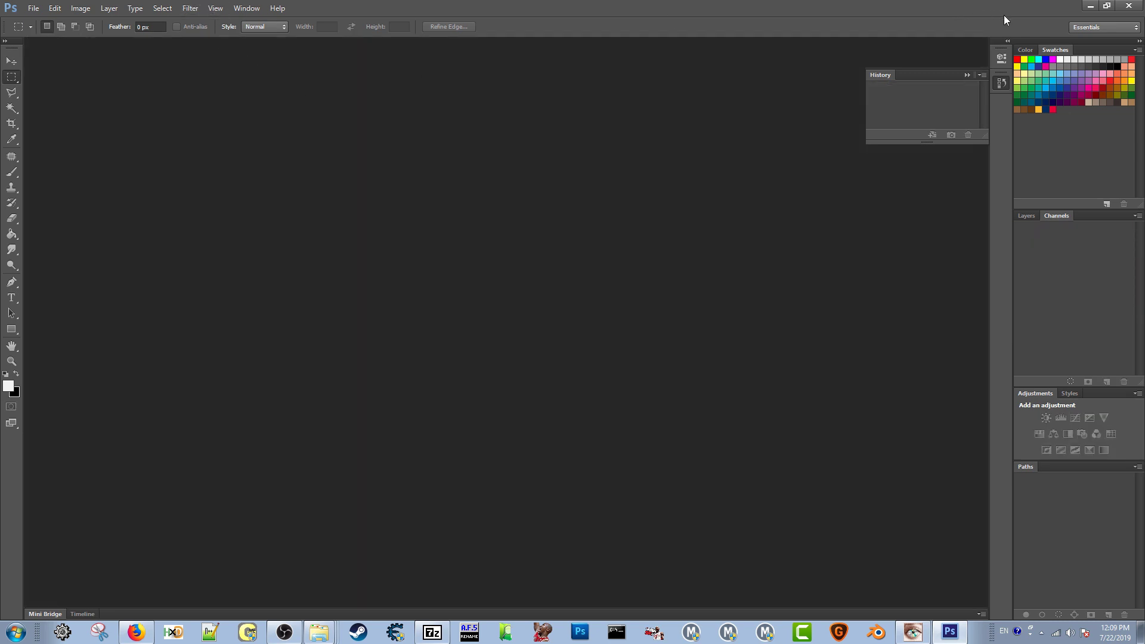
click(1090, 7)
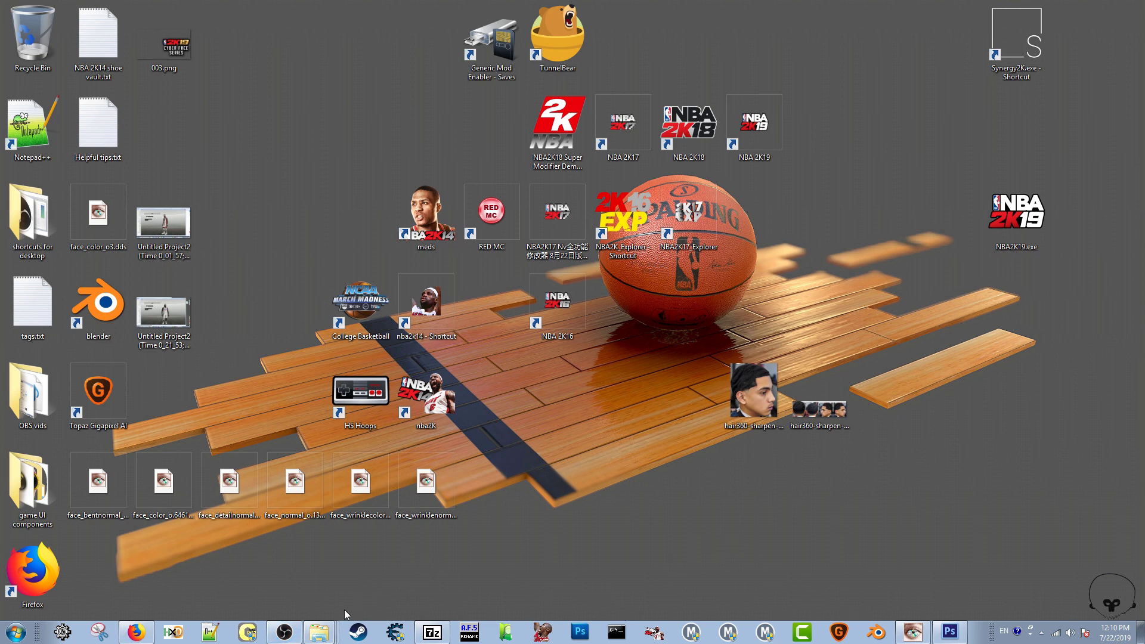
Rename face_color_o.6461219cd67c588c.dds in the archive to face_color_o.lamelo.dds, copying the new name
click(432, 632)
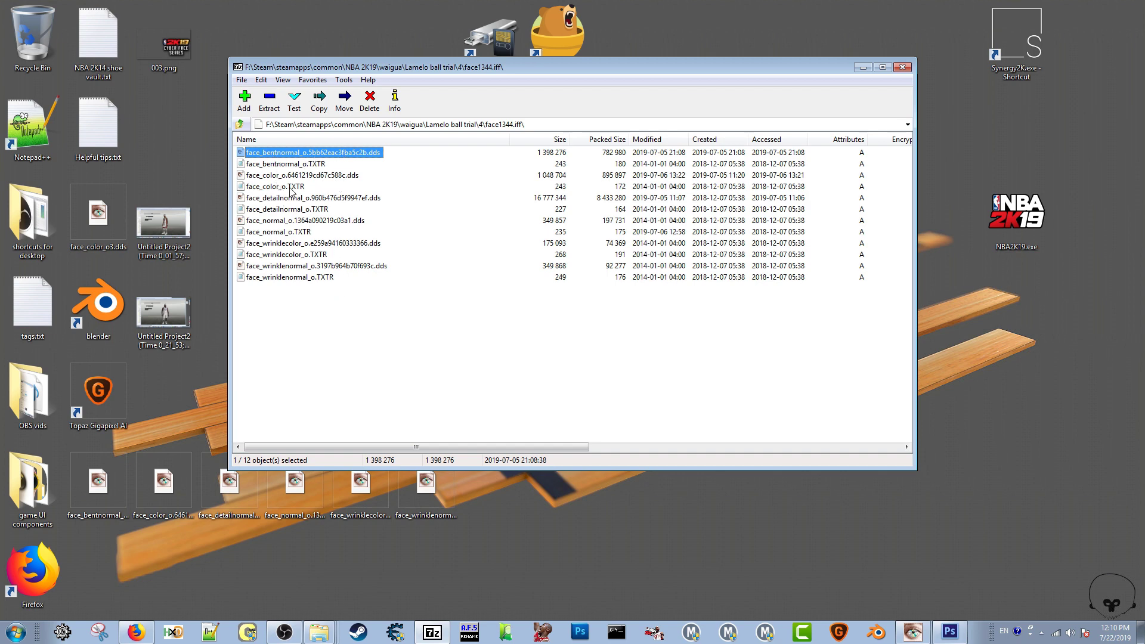
click(304, 178)
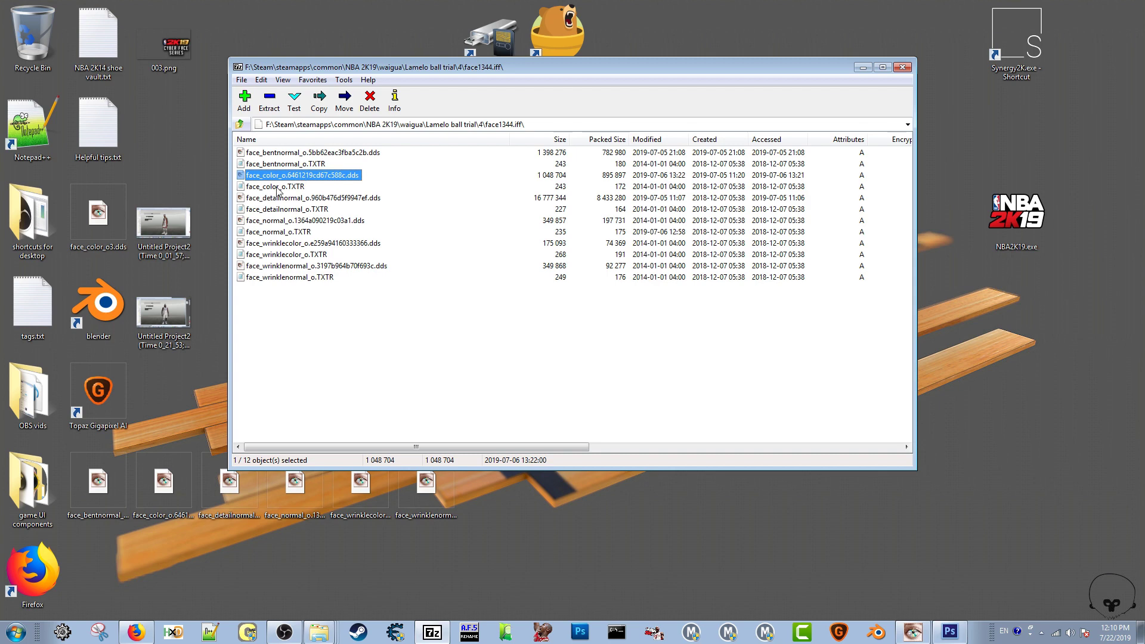
click(335, 174)
drag(344, 175, 291, 174)
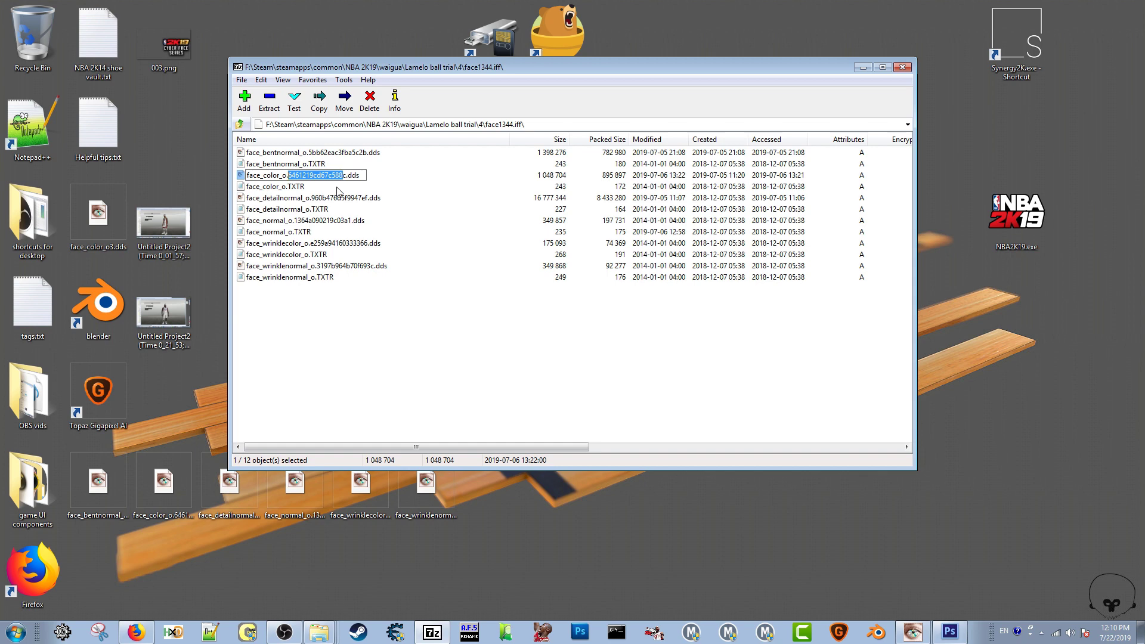
text(lamelo)
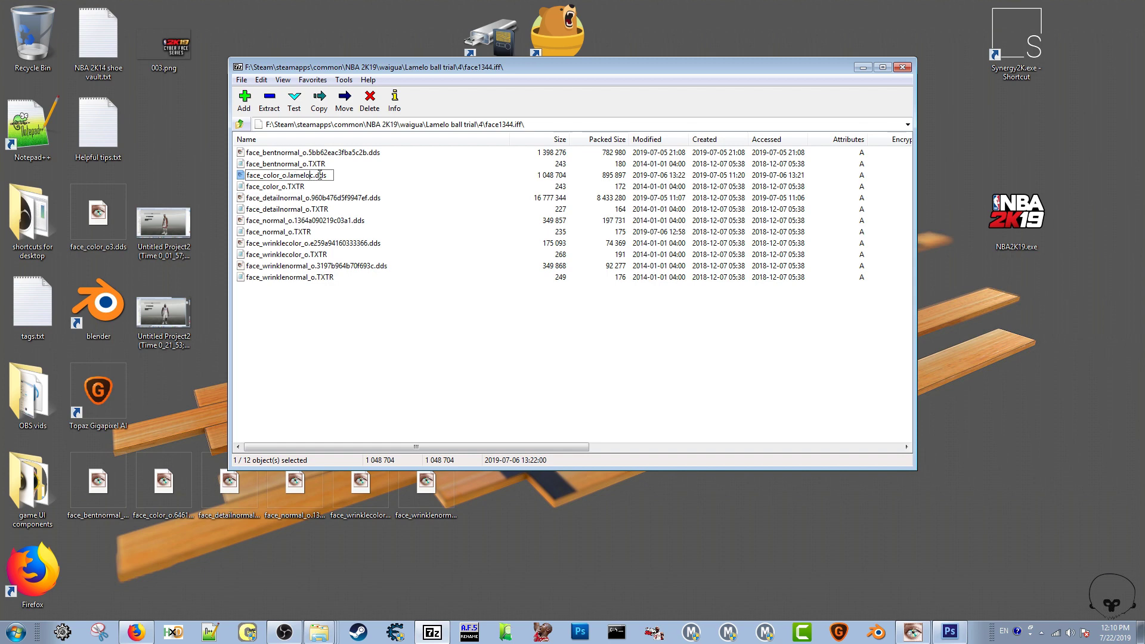
drag(329, 175, 252, 175)
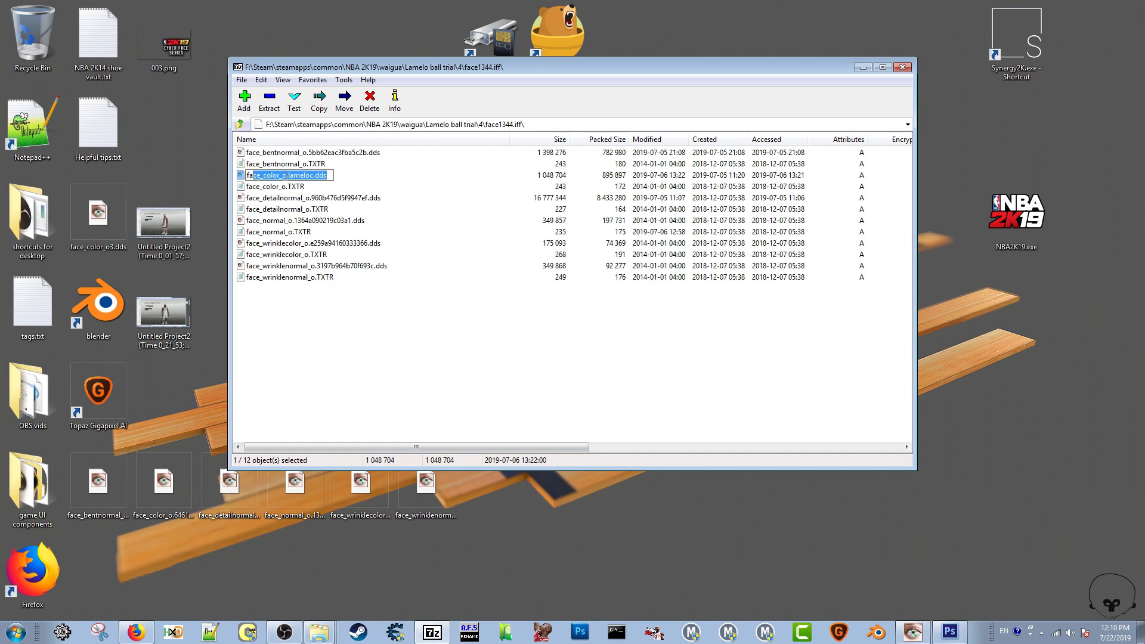
drag(329, 175, 246, 178)
right_click(254, 178)
click(280, 218)
key(Return)
Extract face_color_o.TXTR to the desktop and open it for editing
click(282, 188)
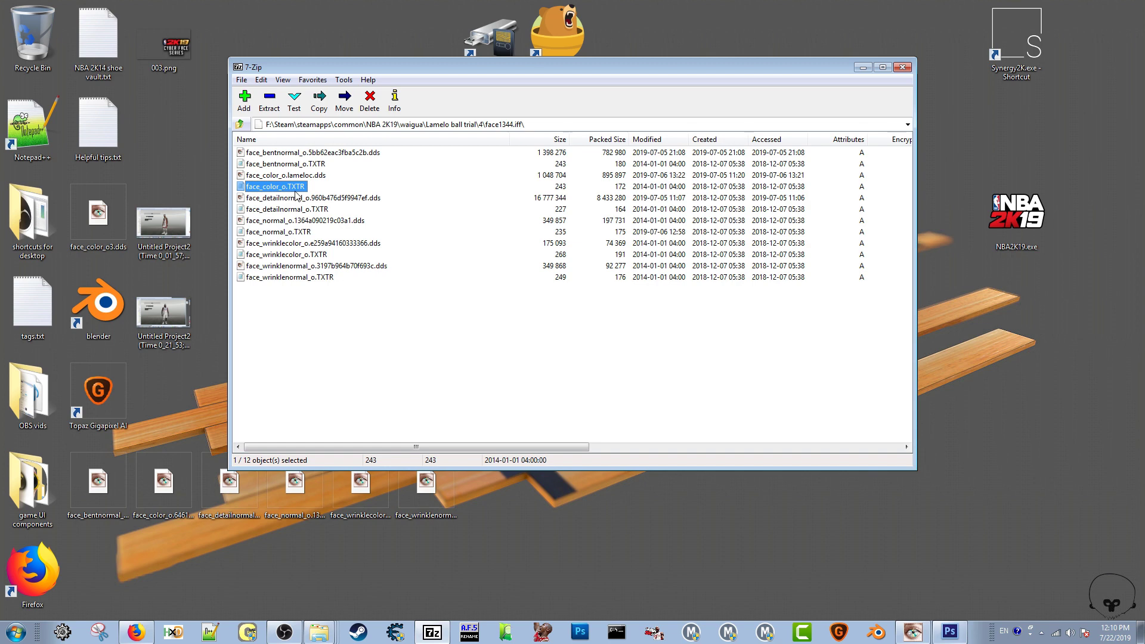
drag(291, 194, 771, 586)
drag(671, 554, 672, 553)
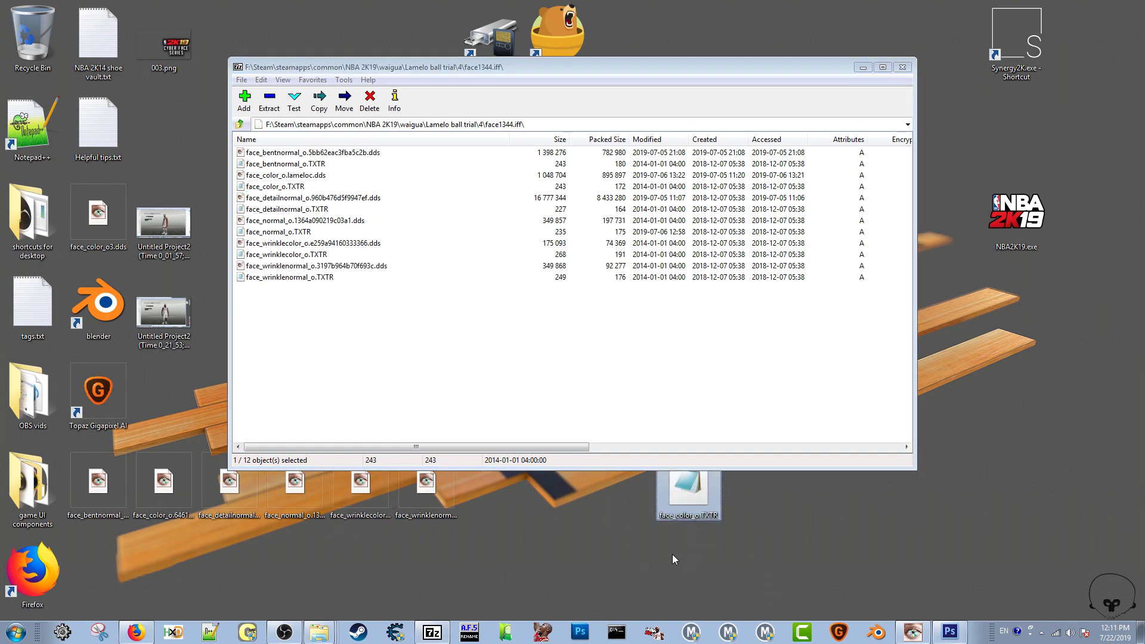
double_click(689, 492)
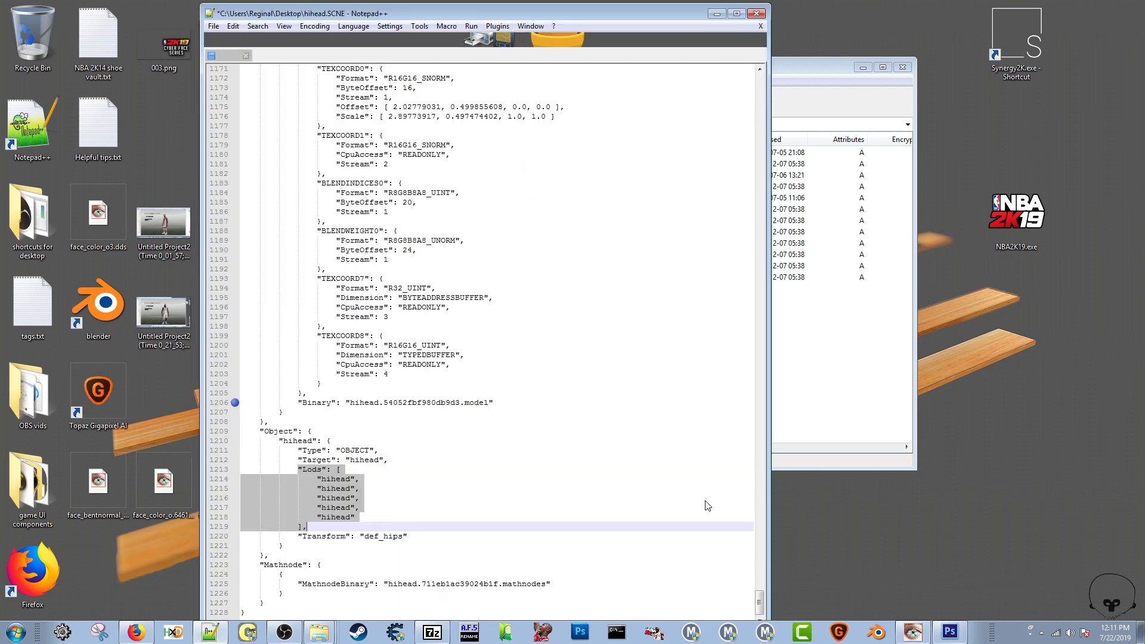
Load face_color_o.TXTR in Notepad++ and replace the Binary entry's name with face_color_o.lameloc.dds
drag(608, 12, 462, 13)
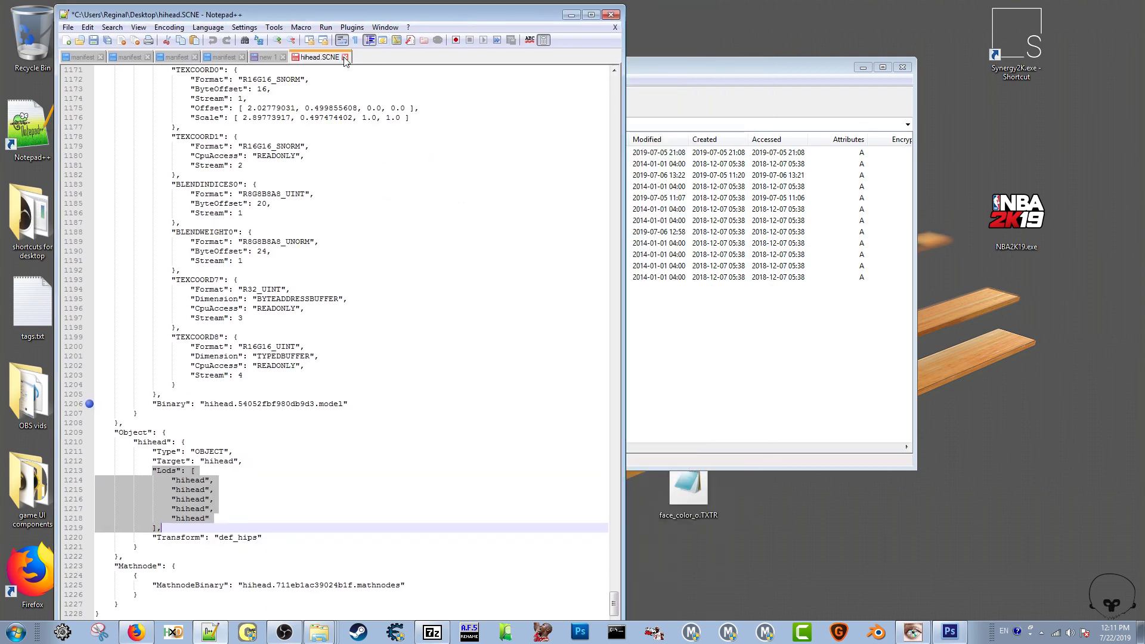
drag(686, 495, 400, 61)
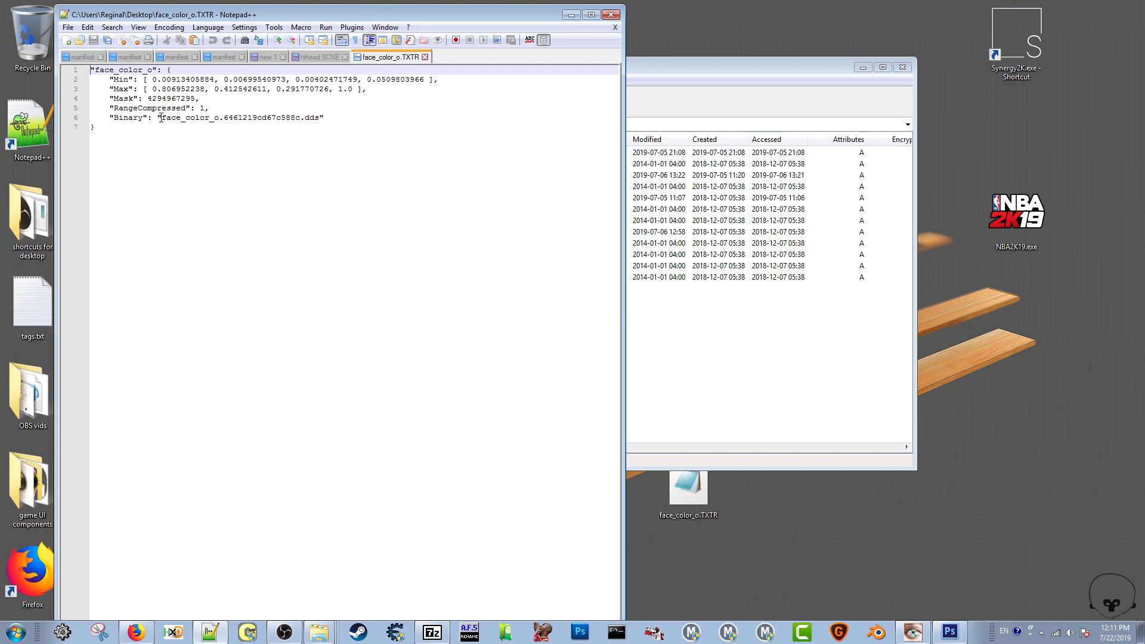
drag(162, 119, 318, 119)
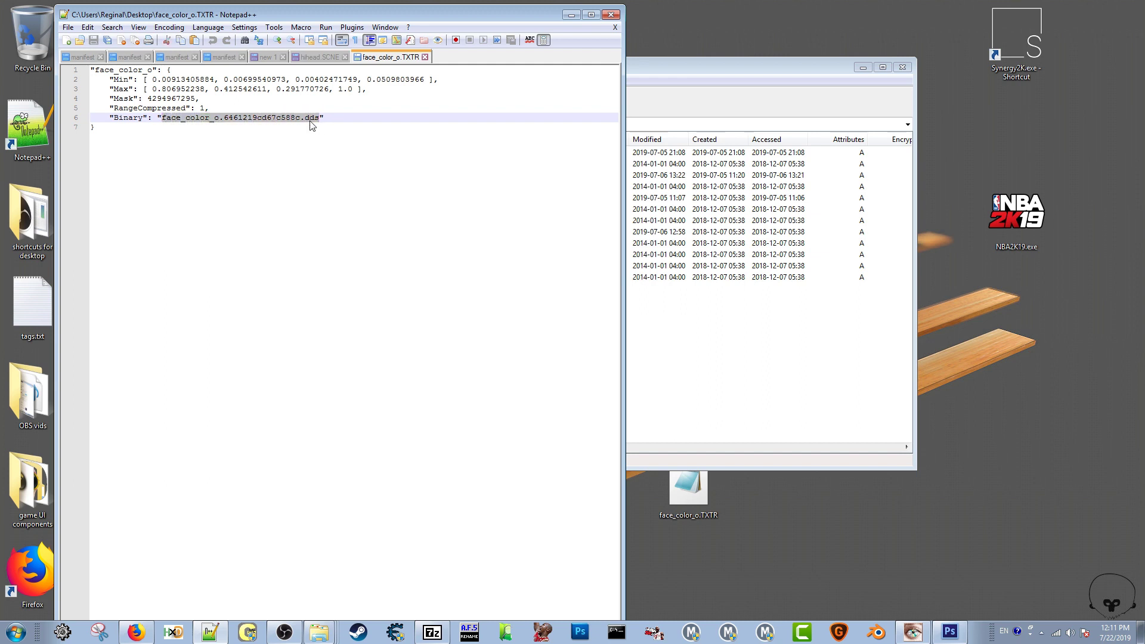
right_click(307, 118)
click(335, 152)
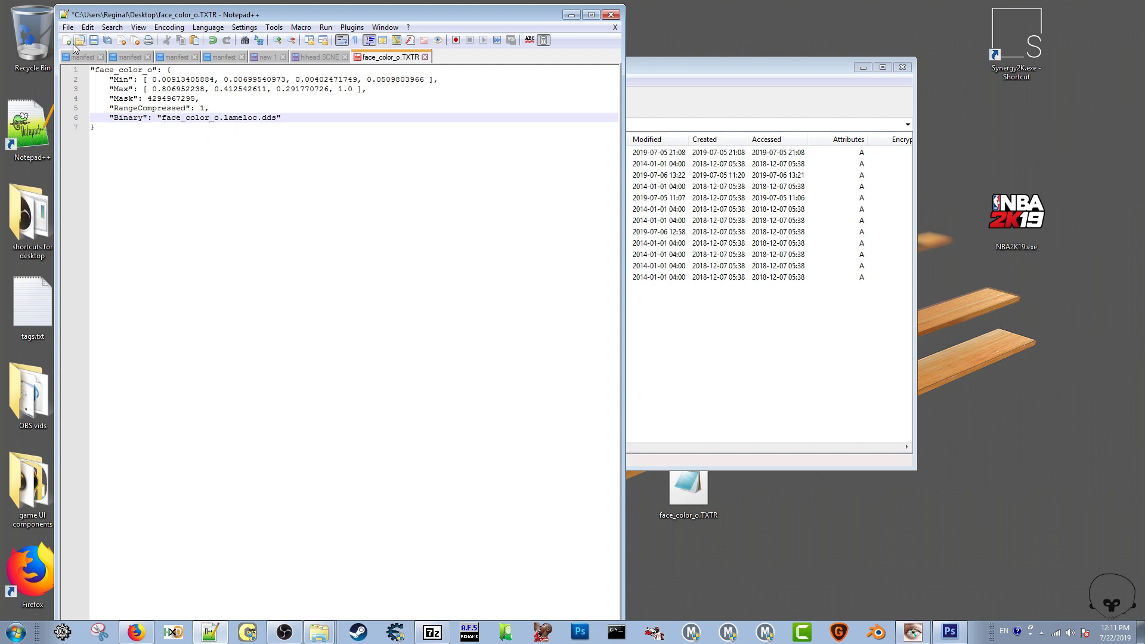
Save the edited face_color_o.TXTR and close Notepad++
click(94, 40)
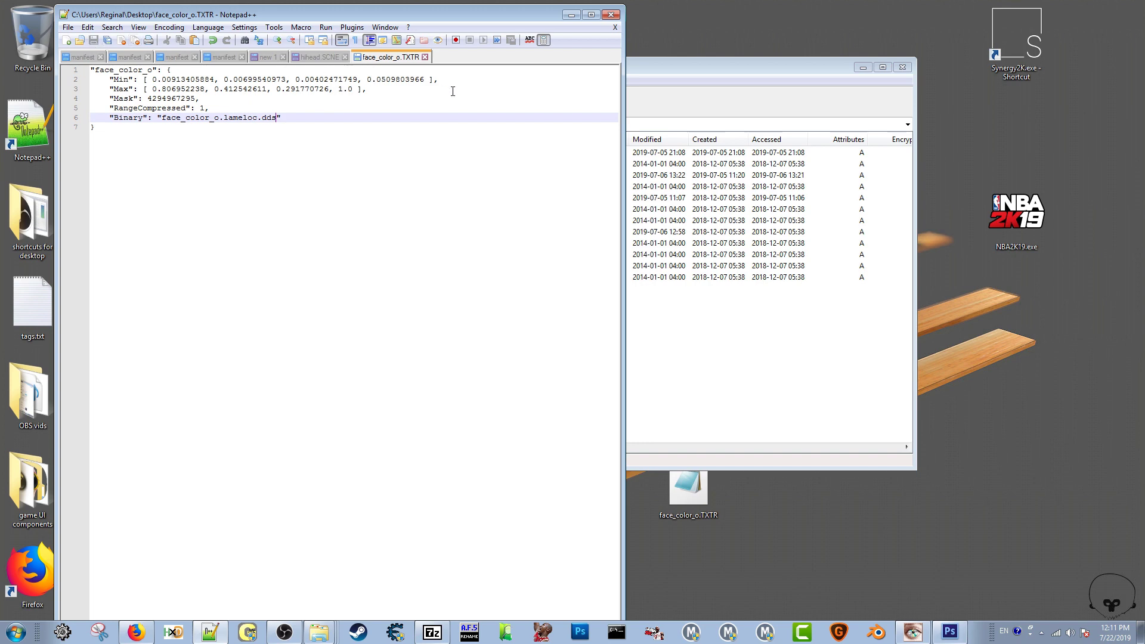
click(426, 58)
click(611, 14)
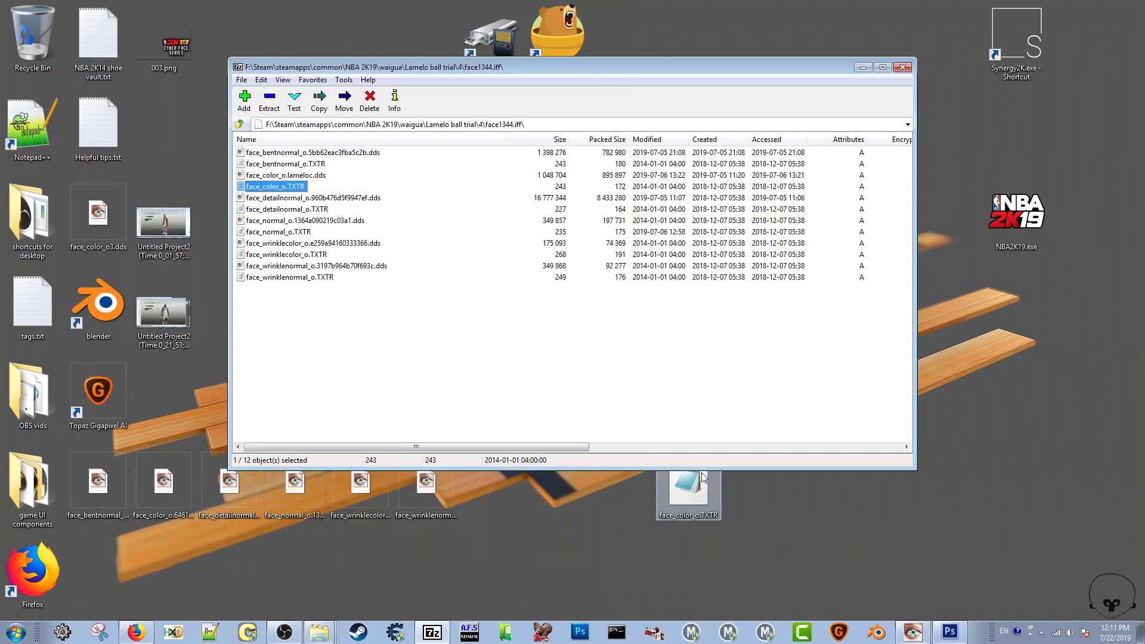
Copy the edited face_color_o.TXTR into face1344.iff, overwriting the old one, and delete the desktop copy
drag(684, 496, 399, 230)
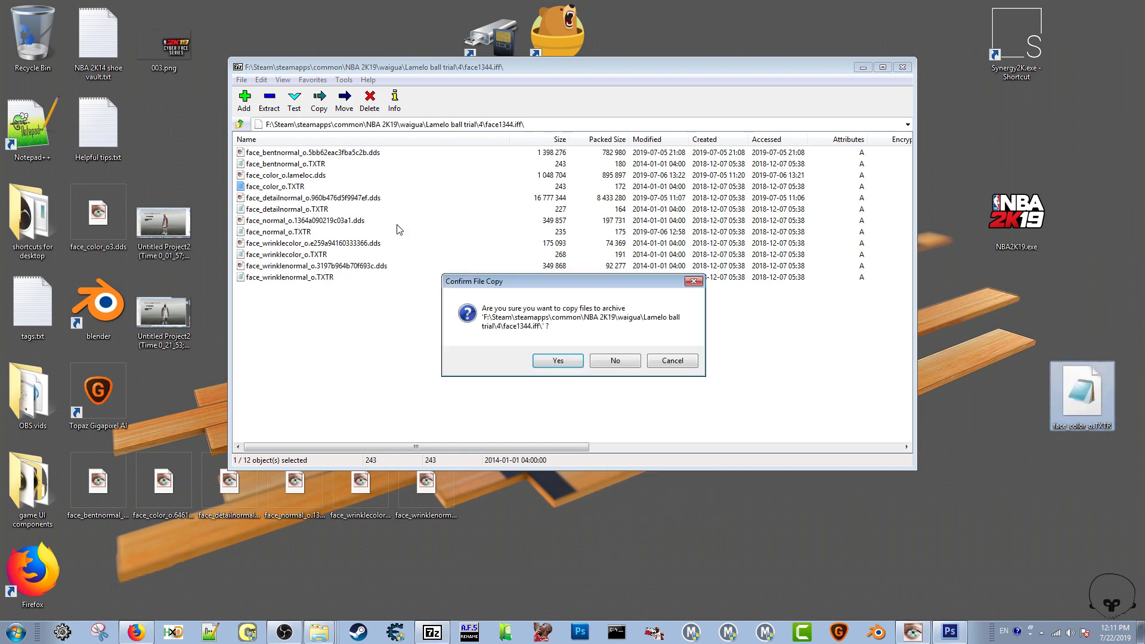
click(558, 361)
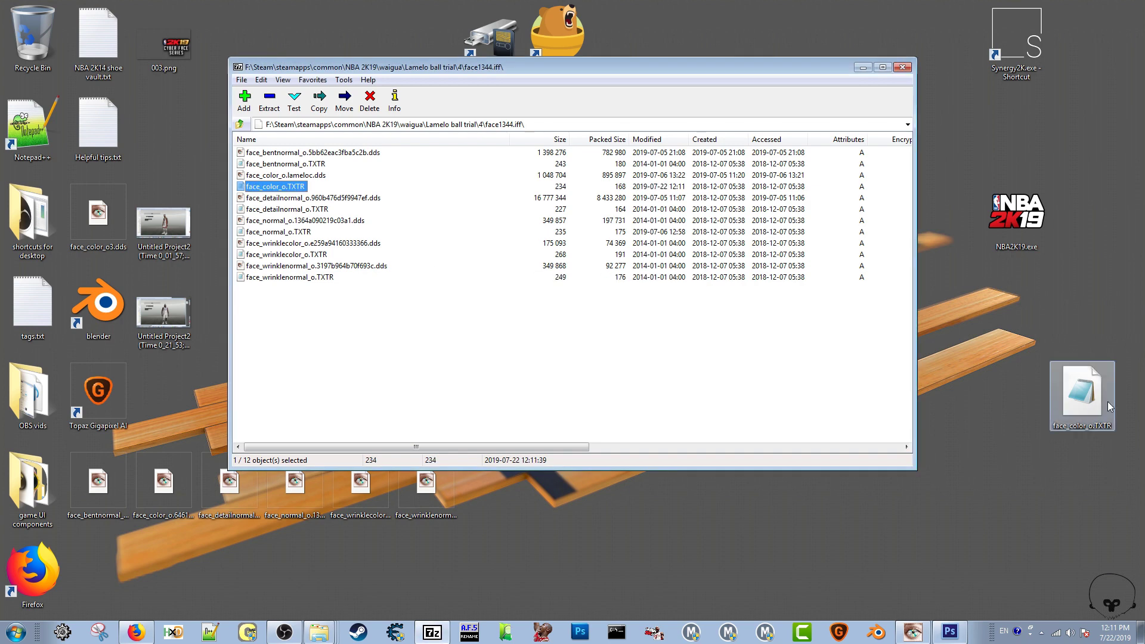
click(1084, 405)
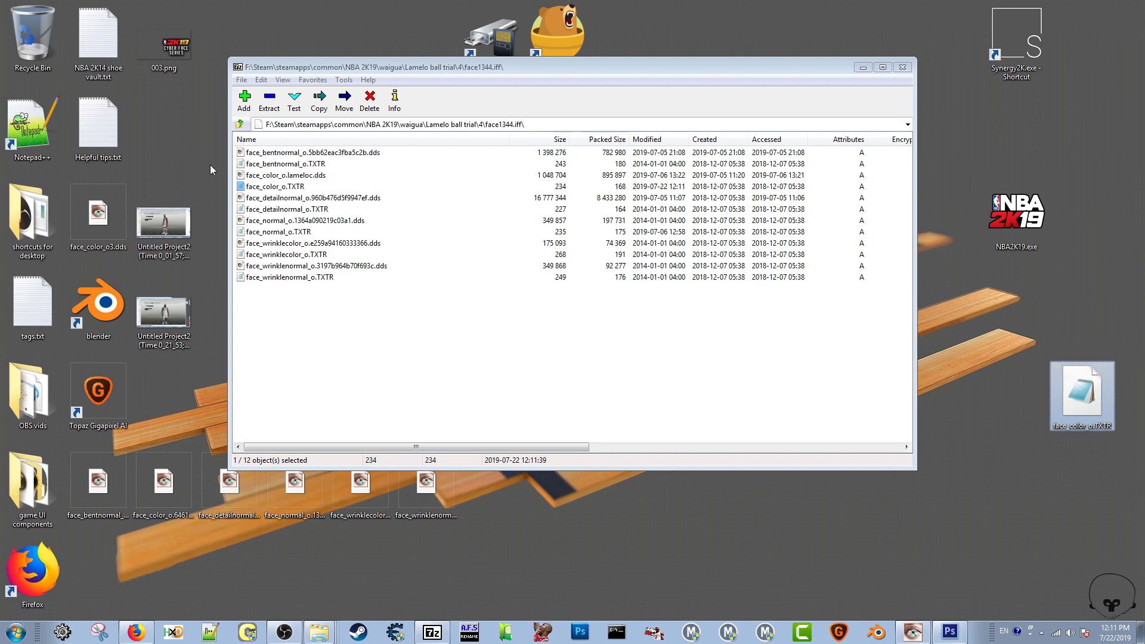
key(Delete)
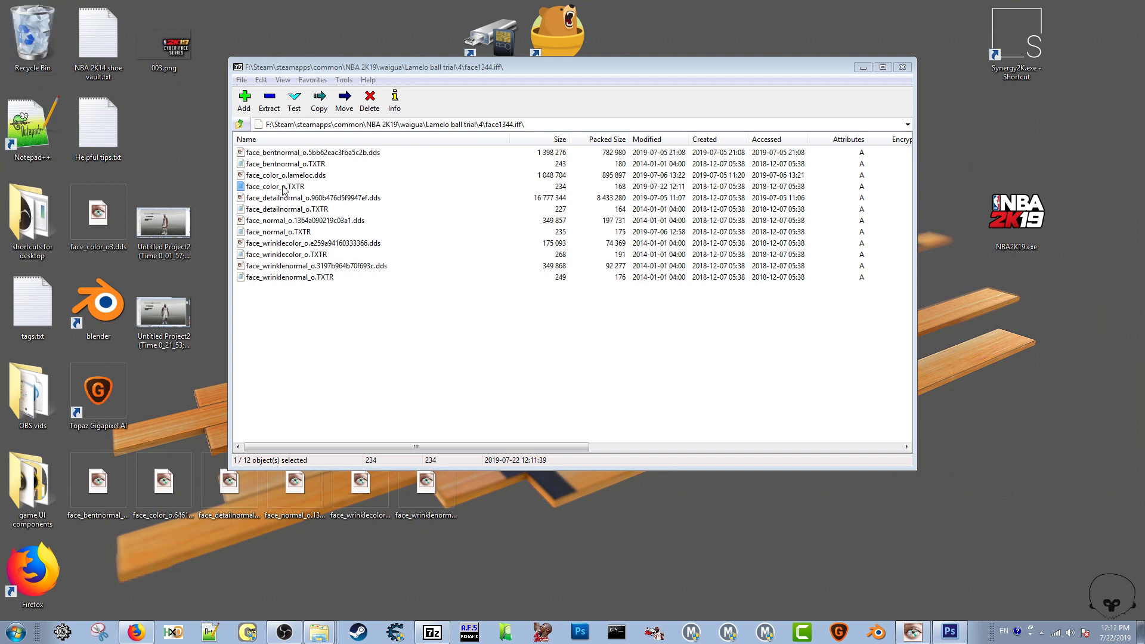
Check that the archived face_color_o.TXTR's Binary entry reads face_color_o.lameloc.dds
double_click(284, 188)
drag(428, 179, 442, 182)
click(439, 189)
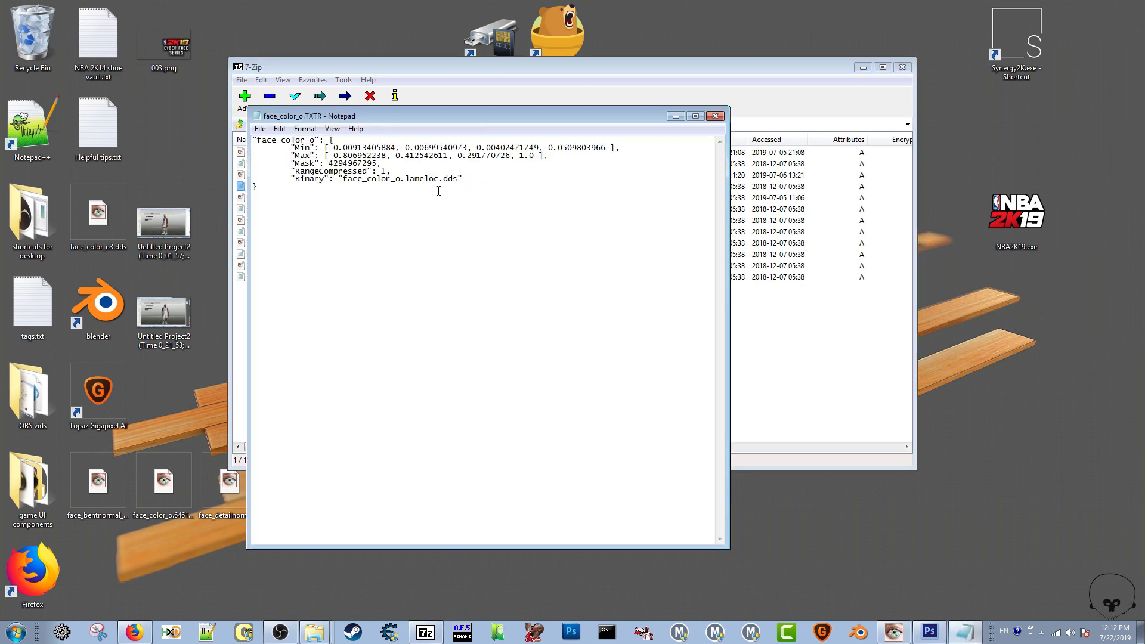
click(716, 117)
click(307, 176)
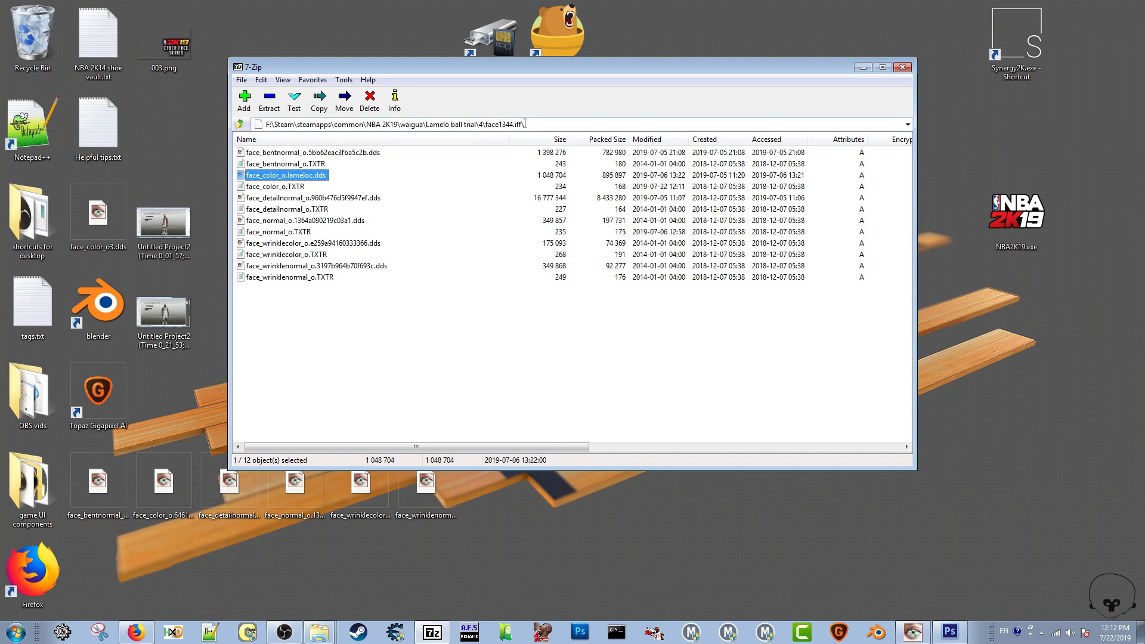
Go up to the Lamelo ball trial\4 folder and check face1344.iff's updated size and date
click(240, 124)
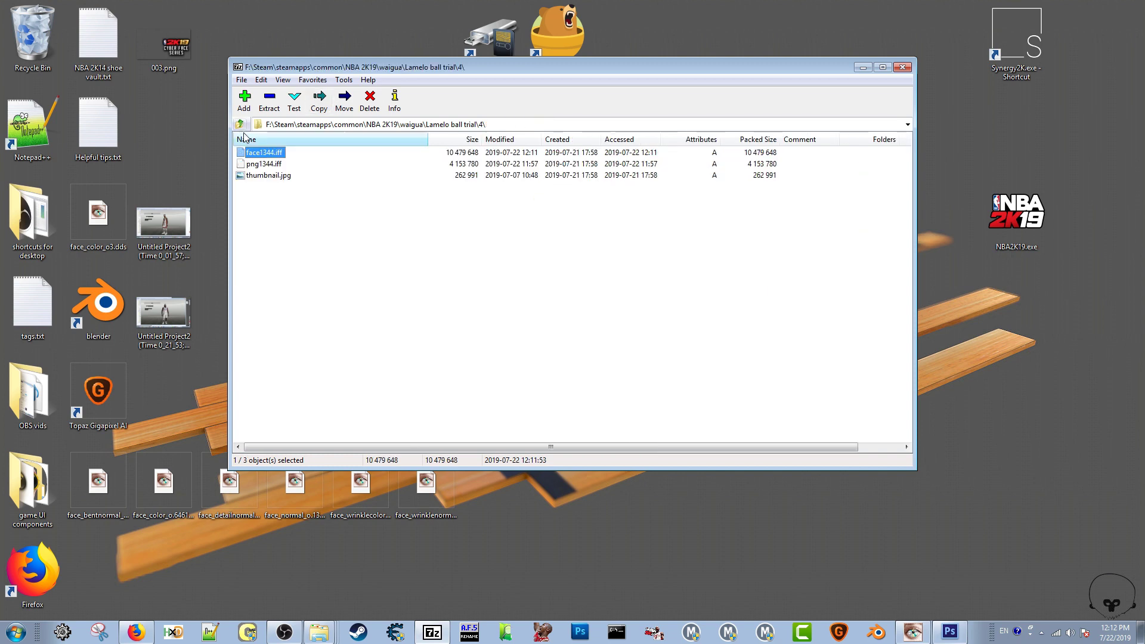
click(276, 154)
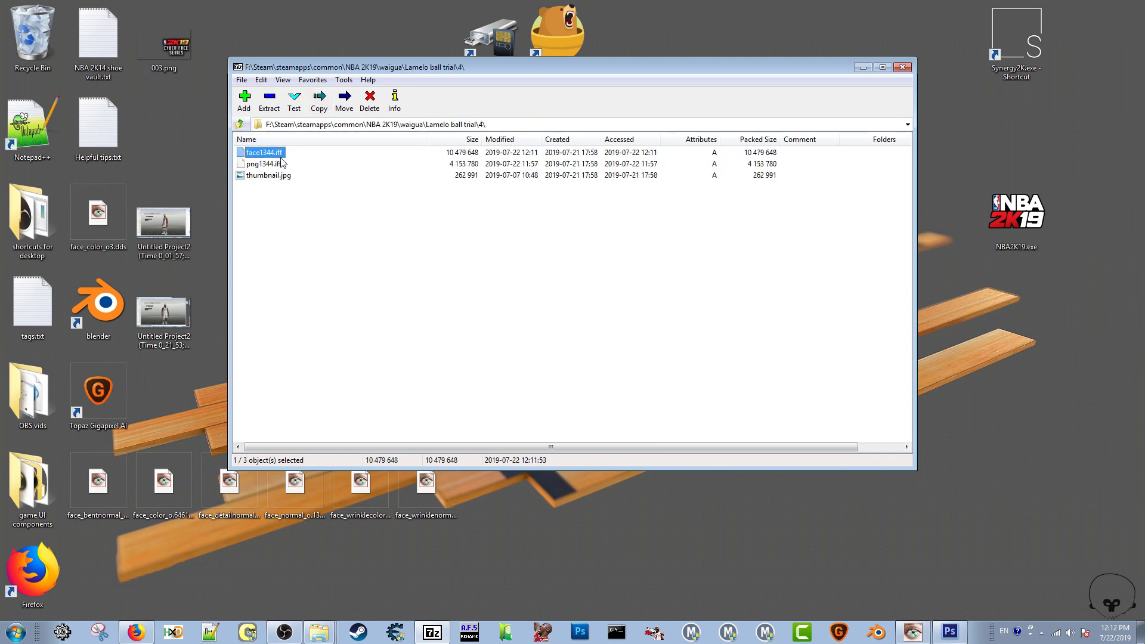
key(Escape)
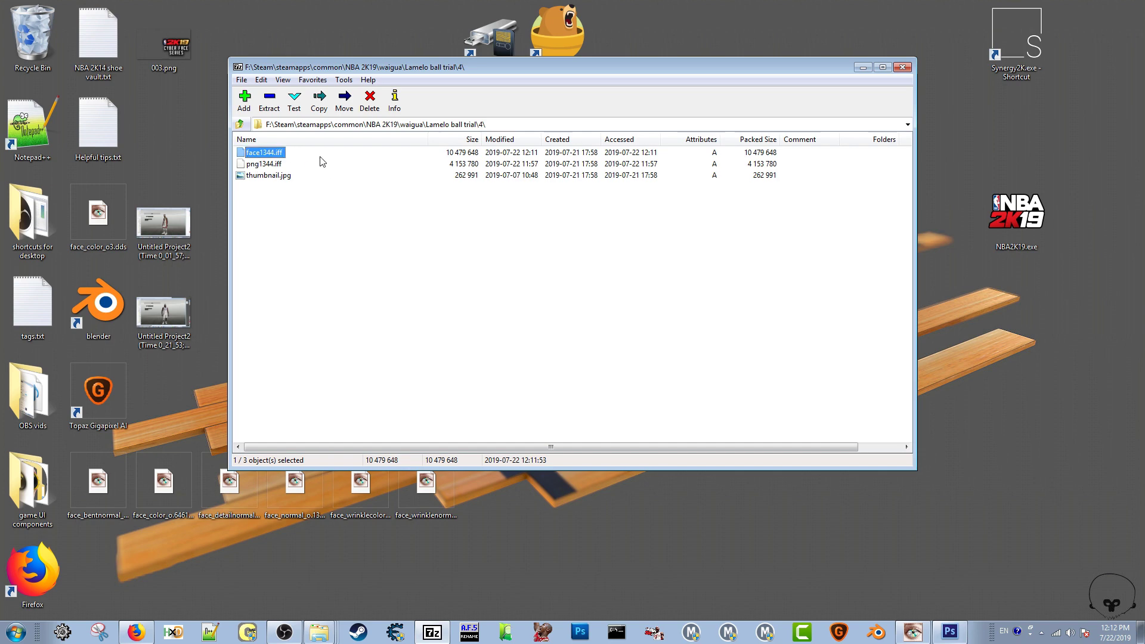